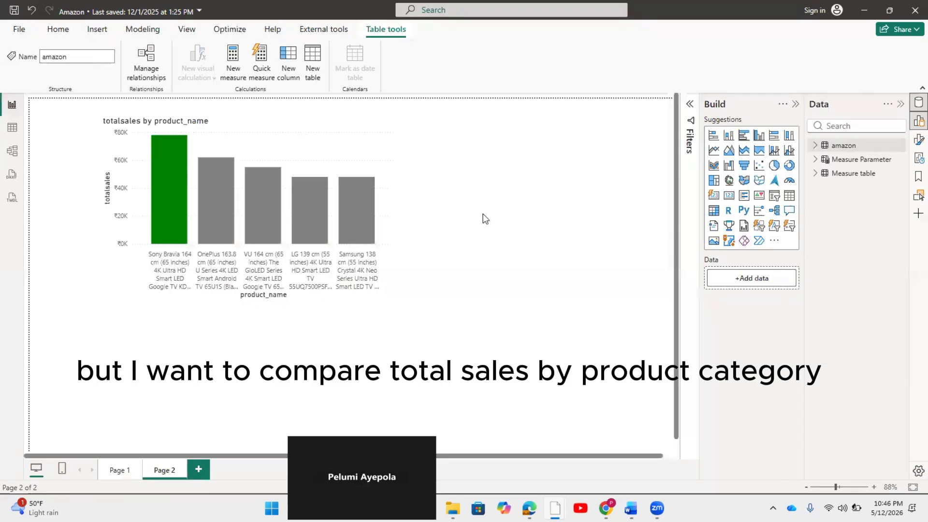
Move the totalsales by product_name chart on Page 2 to the page's left edge
{"action": "left_click", "coordinate": [483, 214]}
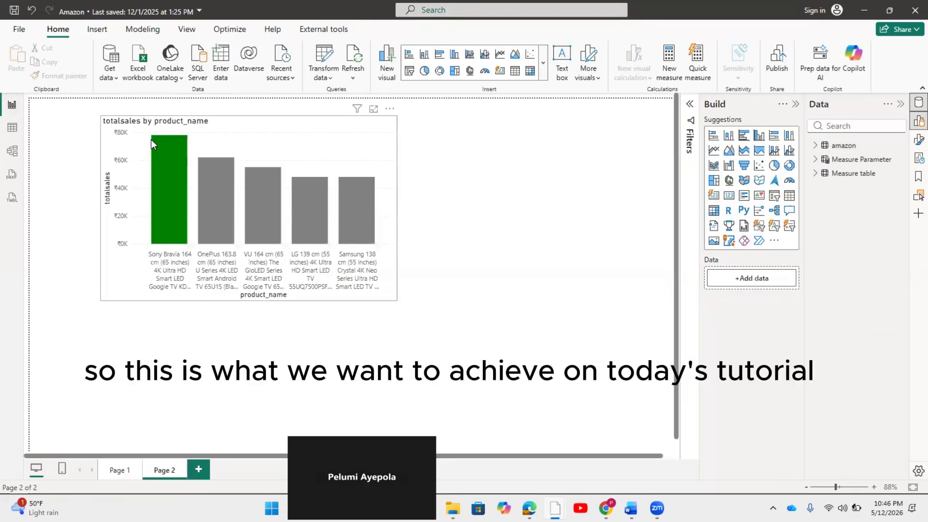
{"action": "left_click_drag", "start_coordinate": [135, 141], "coordinate": [65, 145]}
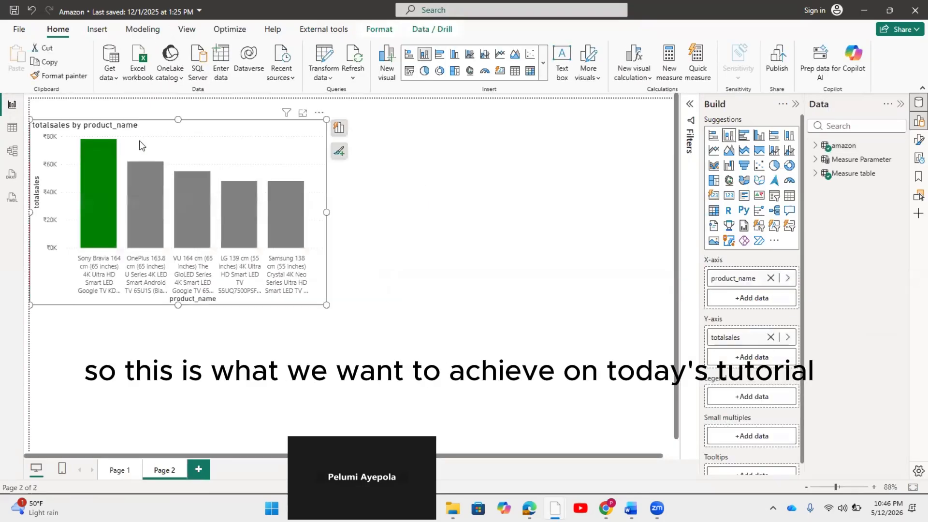
{"action": "left_click", "coordinate": [573, 226]}
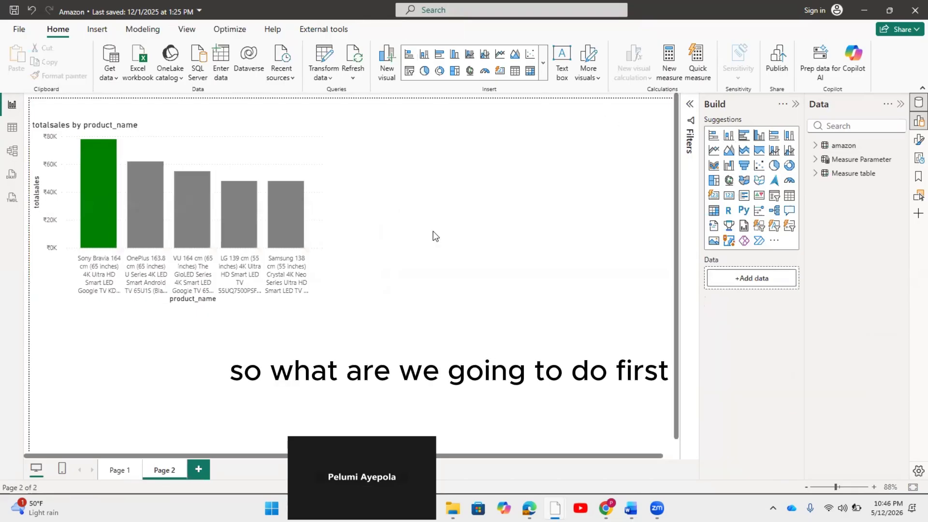
Add a new report page and place an empty stacked column chart on it
{"action": "left_click", "coordinate": [201, 470]}
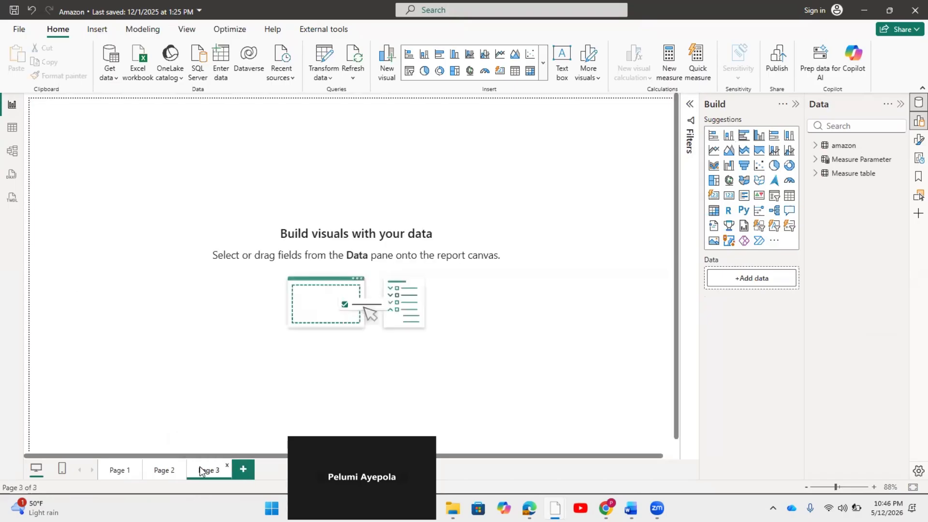
{"action": "left_click", "coordinate": [422, 62]}
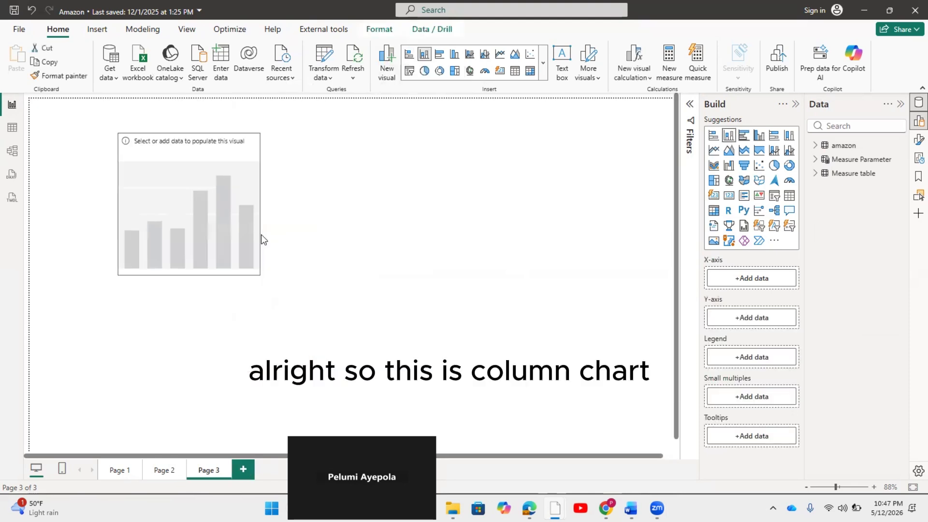
{"action": "left_click_drag", "start_coordinate": [261, 240], "coordinate": [305, 274]}
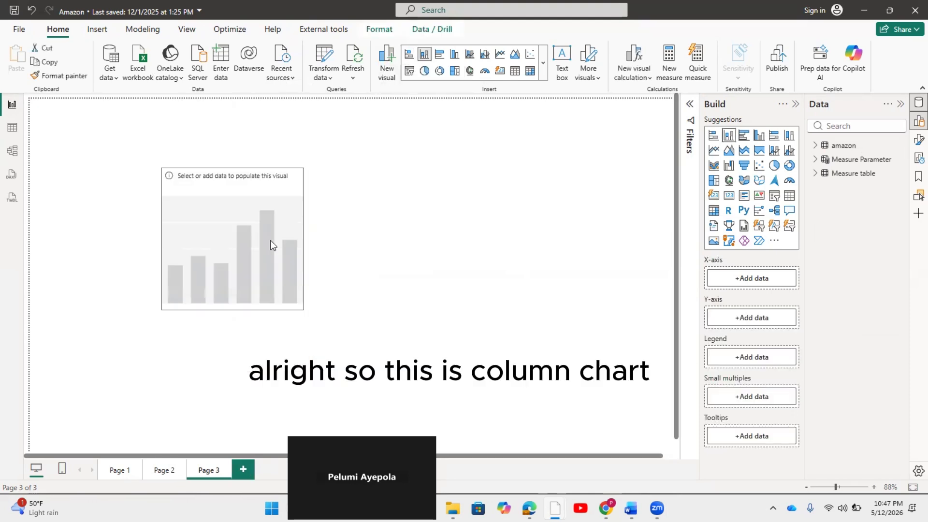
Plot the totalsales measure on the Y-axis against amazon's product_name on the X-axis, and enlarge the chart
{"action": "left_click", "coordinate": [816, 160]}
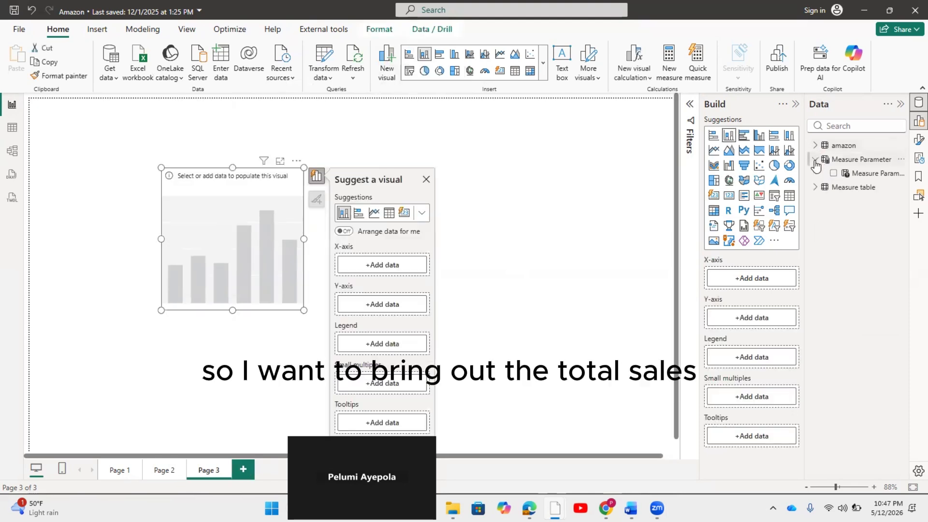
{"action": "left_click", "coordinate": [816, 188]}
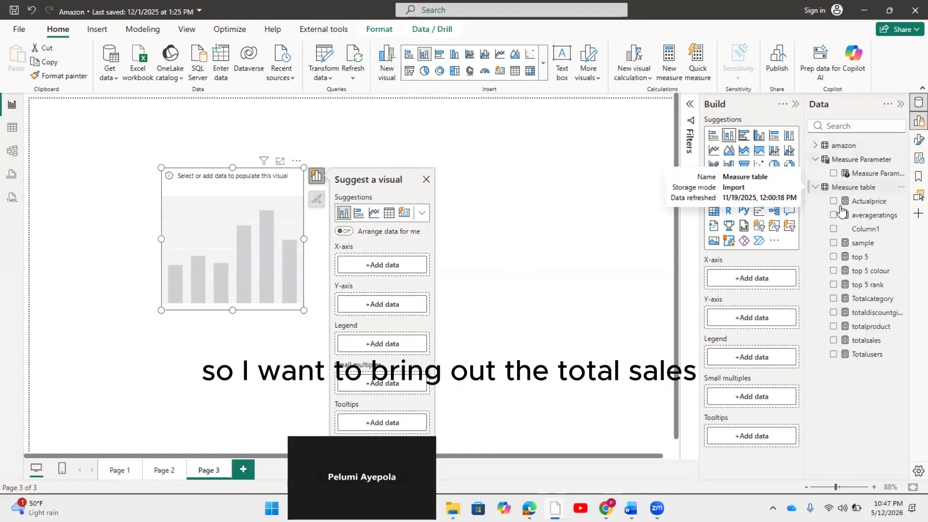
{"action": "left_click", "coordinate": [834, 341]}
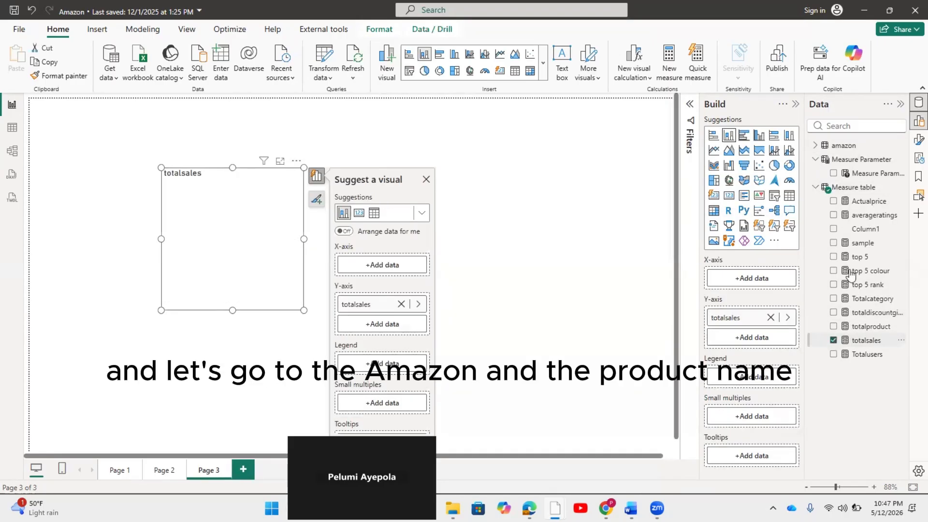
{"action": "left_click", "coordinate": [816, 146]}
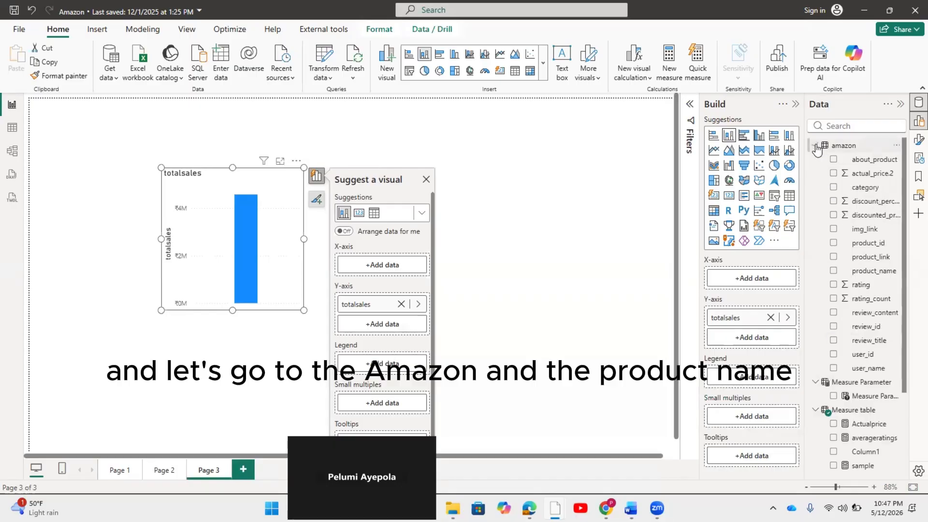
{"action": "left_click", "coordinate": [833, 271]}
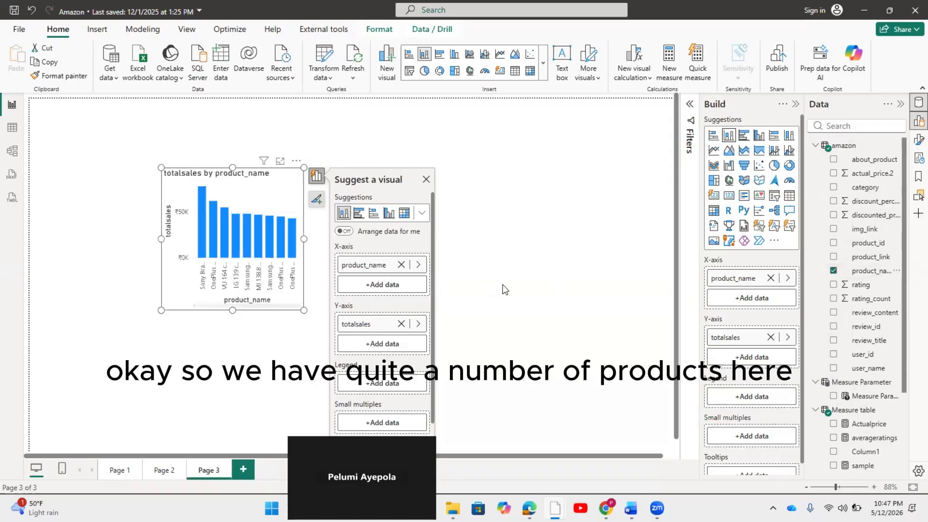
{"action": "left_click", "coordinate": [388, 289]}
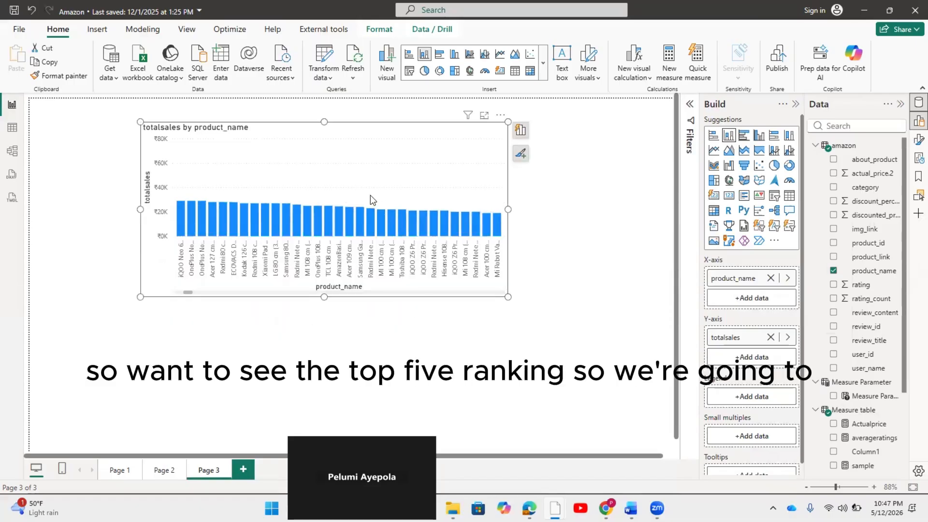
Create a new measure named RANK CATEGORY in Measure table
{"action": "left_click", "coordinate": [815, 146]}
{"action": "right_click", "coordinate": [846, 190]}
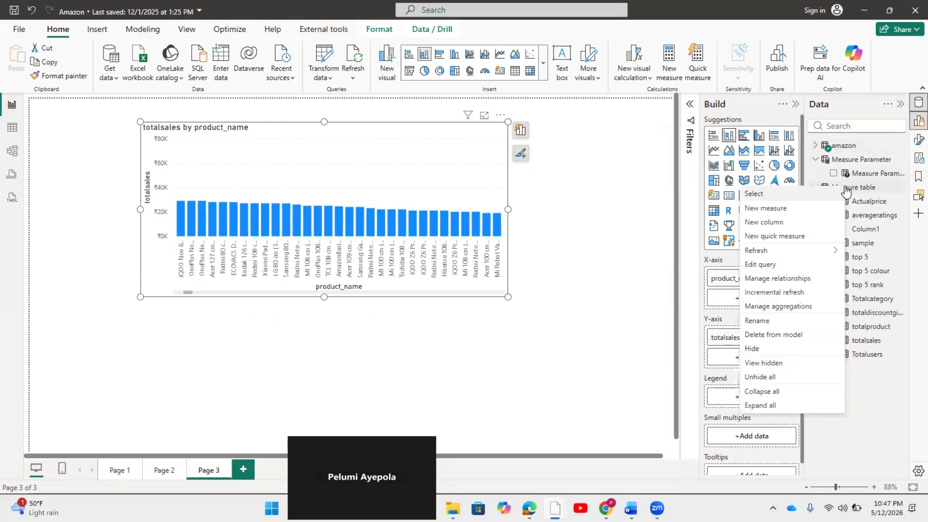
{"action": "left_click", "coordinate": [768, 209]}
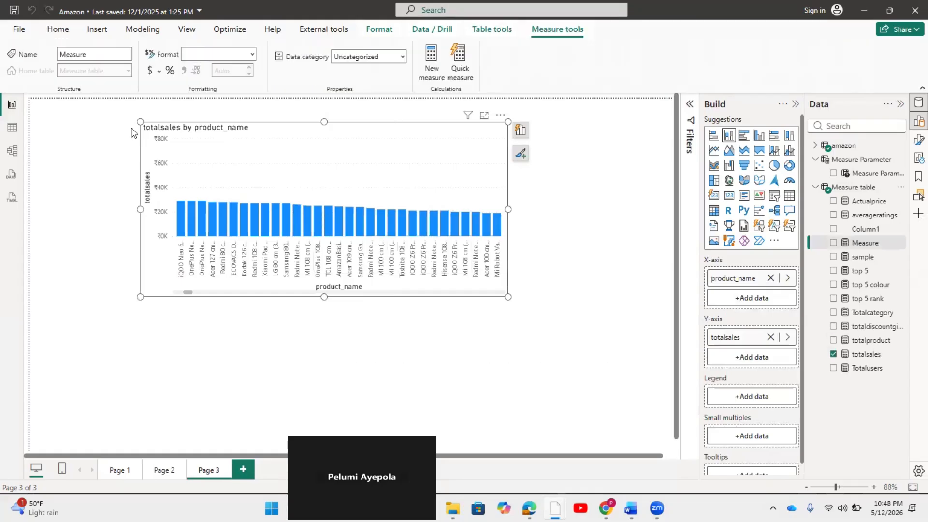
{"action": "key", "text": "BackSpace"}
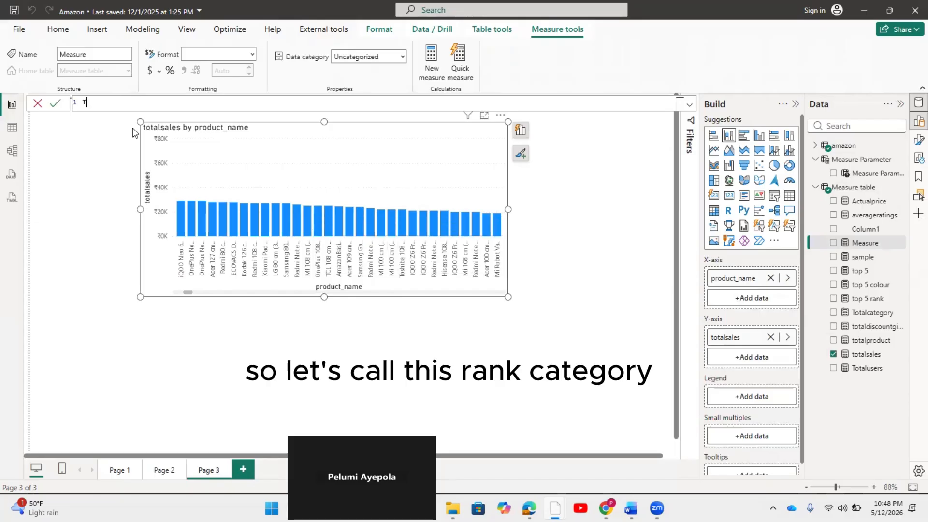
{"action": "type", "text": "T"}
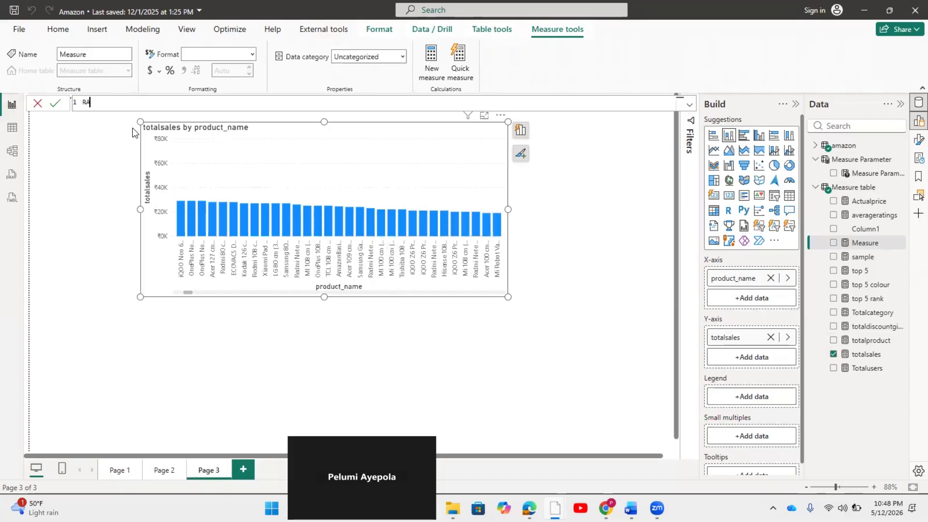
{"action": "type", "text": "ANK CATEGO"}
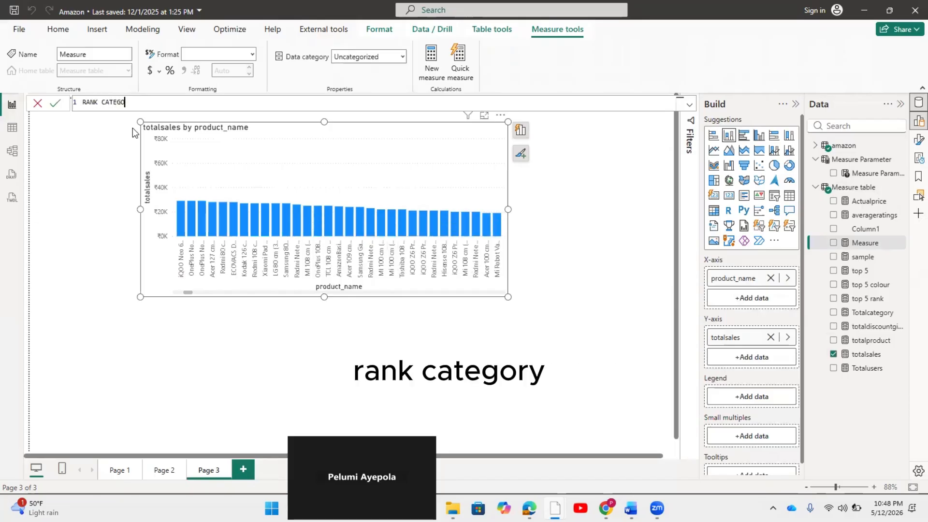
{"action": "type", "text": "RY="}
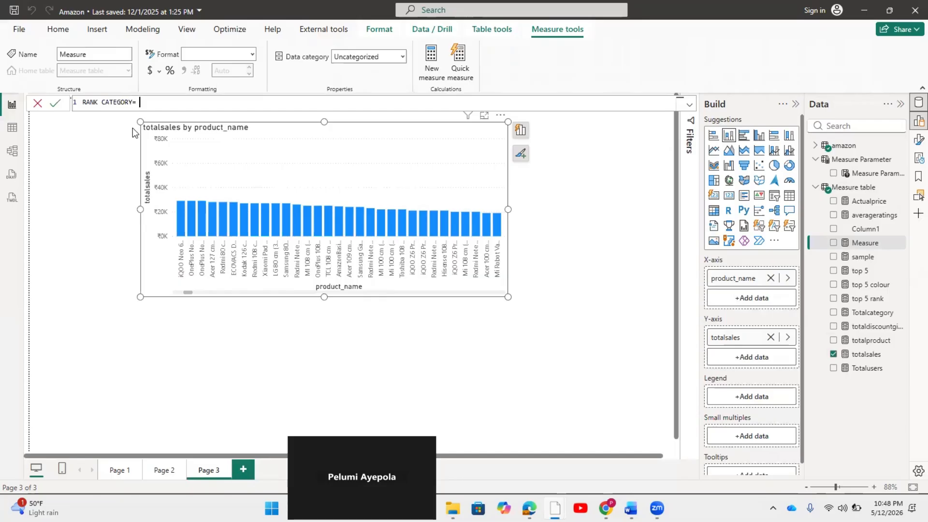
Begin the RANK CATEGORY formula with RANKX over ALL(amazon[product_name]) as its table argument
{"action": "type", "text": " RANK"}
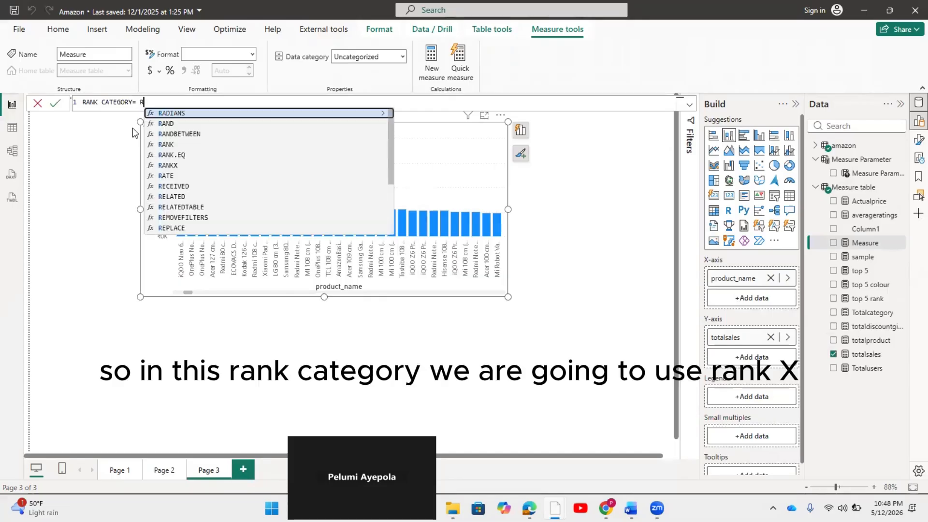
{"action": "type", "text": "X"}
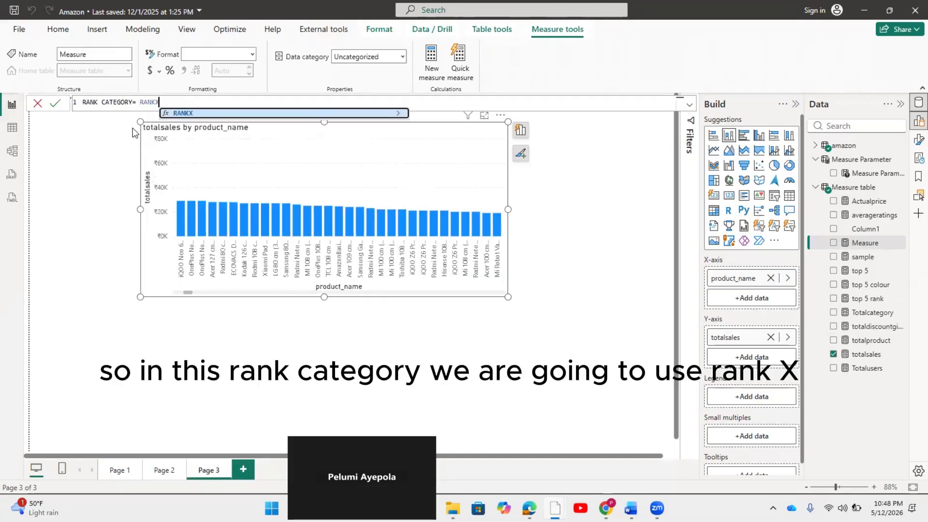
{"action": "left_click", "coordinate": [181, 114]}
{"action": "type", "text": "ALL"}
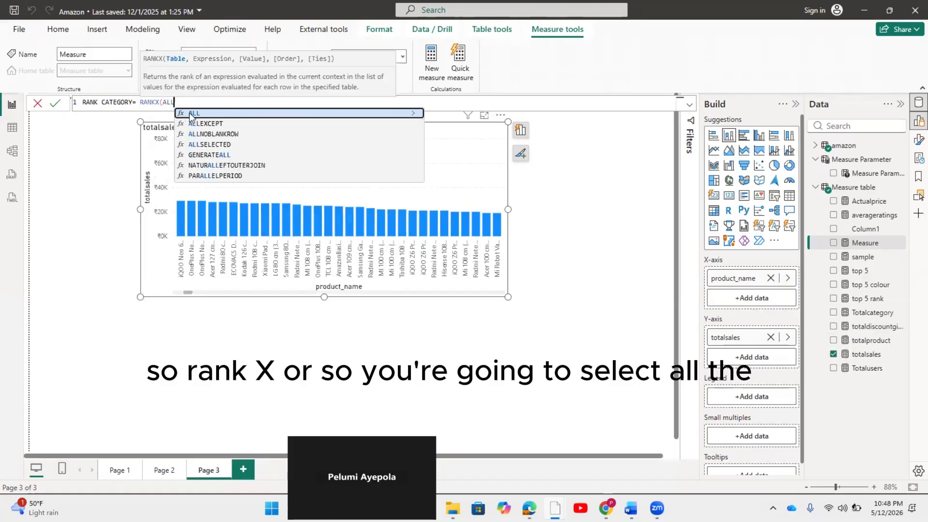
{"action": "left_click", "coordinate": [191, 115]}
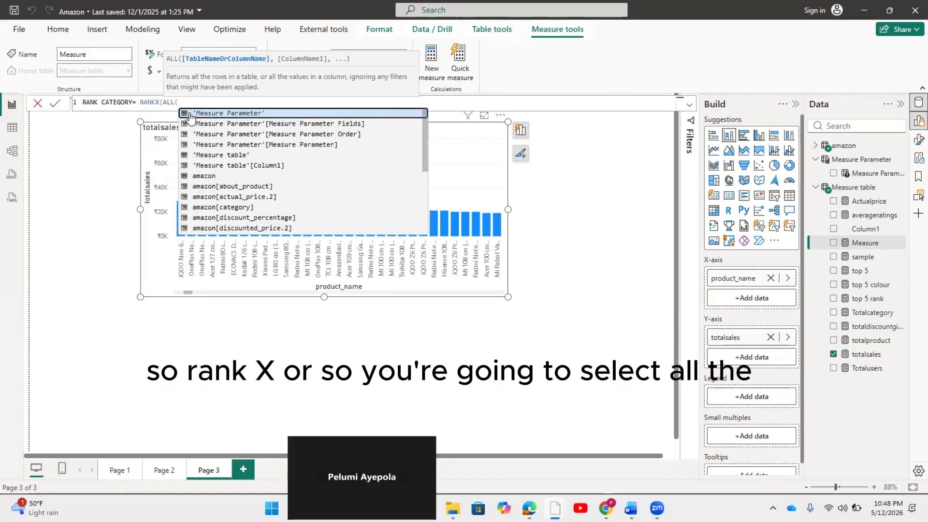
{"action": "left_click_drag", "start_coordinate": [422, 147], "coordinate": [428, 203]}
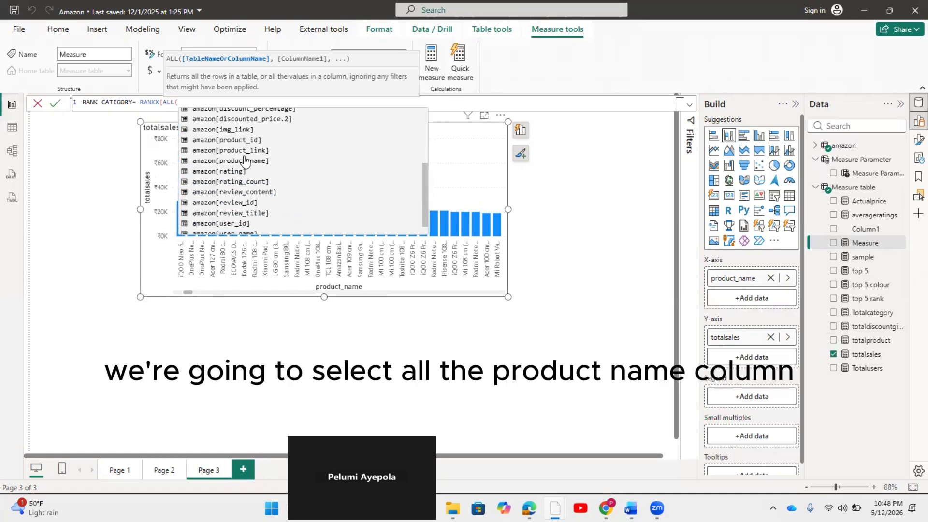
{"action": "left_click", "coordinate": [243, 159]}
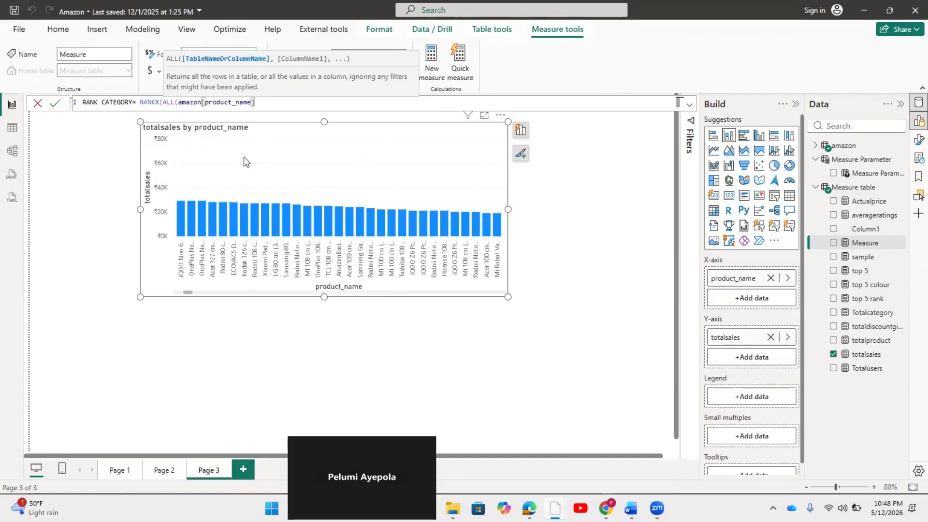
{"action": "type", "text": "),"}
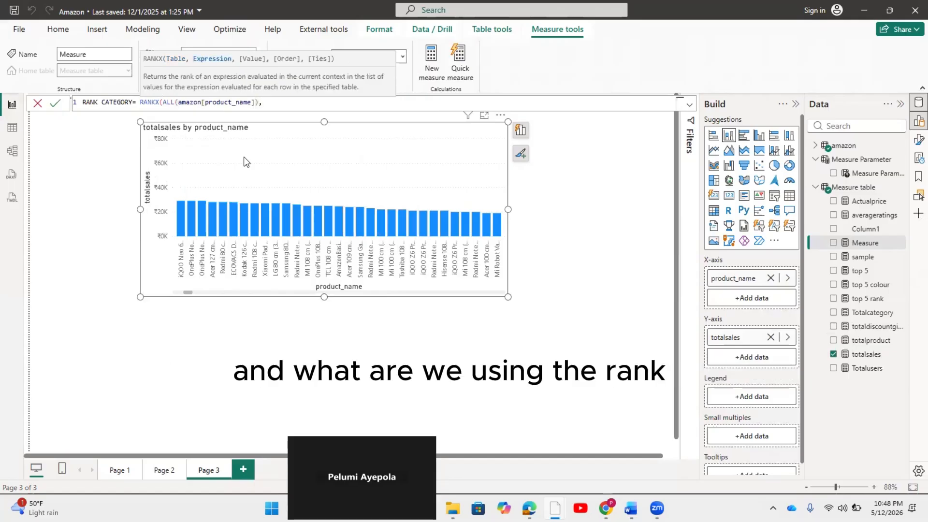
Complete the formula with [totalsales] as the expression, a skipped value argument and DESC order, and commit the measure
{"action": "type", "text": "TOTA"}
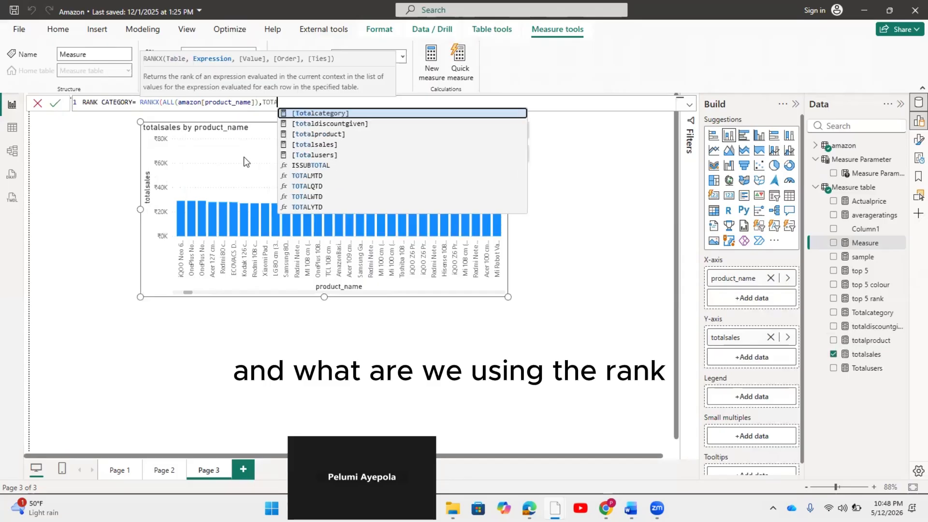
{"action": "left_click", "coordinate": [319, 145]}
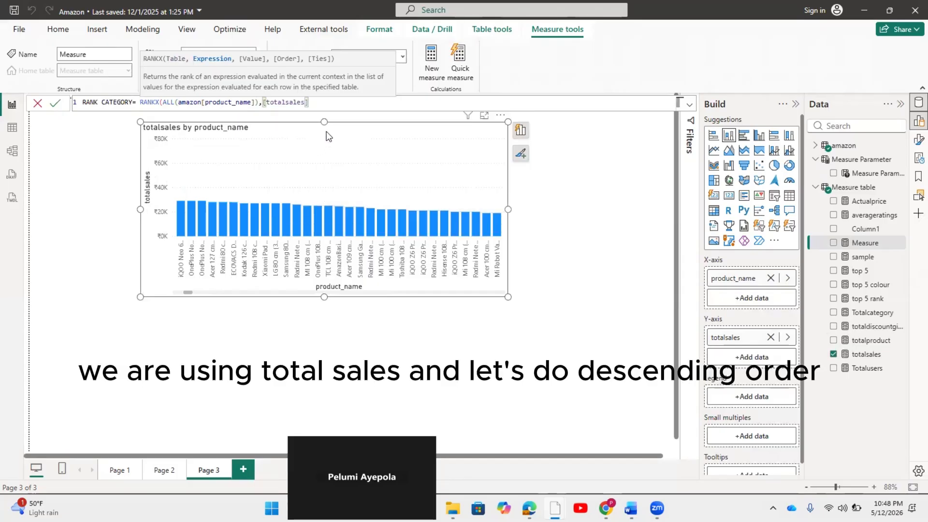
{"action": "type", "text": ",,"}
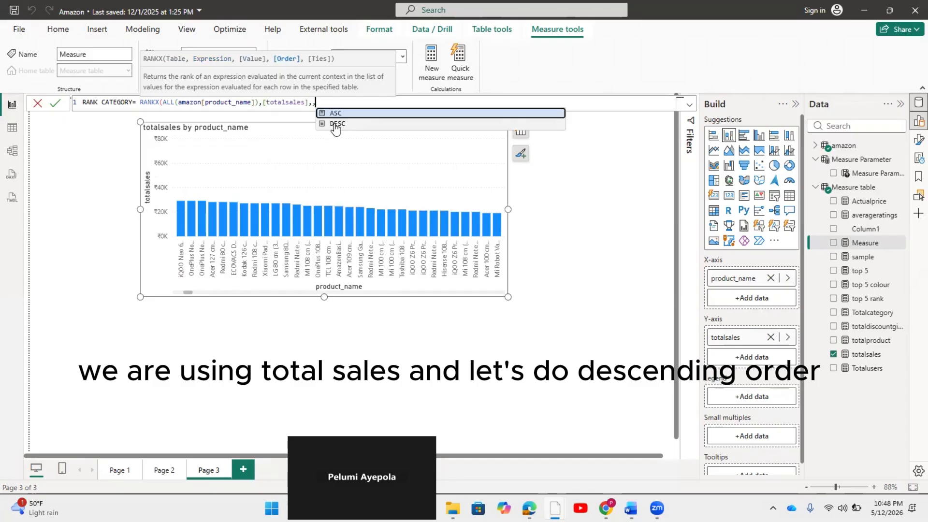
{"action": "left_click", "coordinate": [336, 125]}
{"action": "type", "text": ")"}
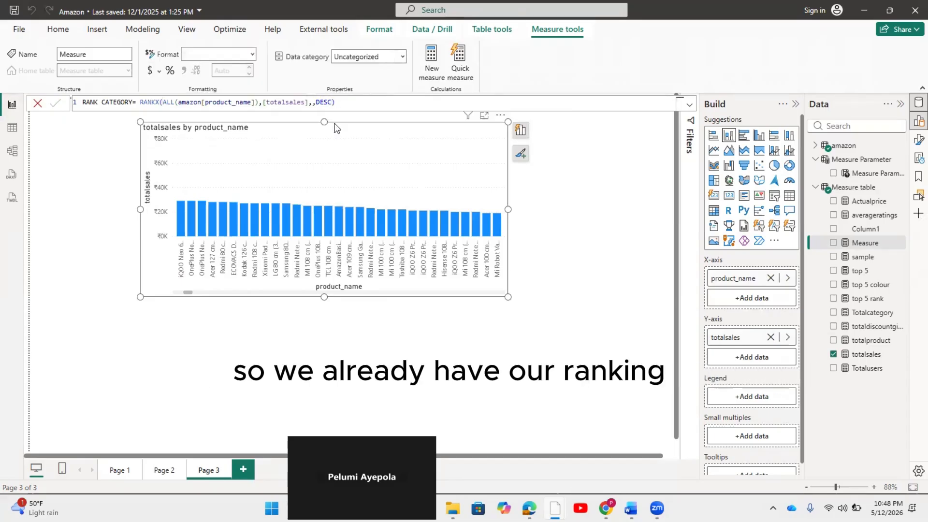
{"action": "key", "text": "Return"}
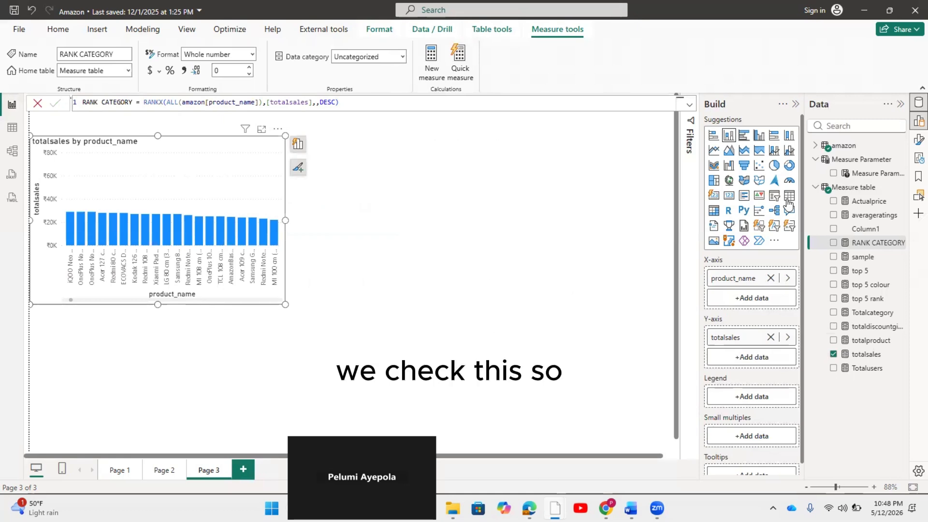
Insert a table visual beside the column chart and add amazon's product_name as its column
{"action": "key", "text": "Escape"}
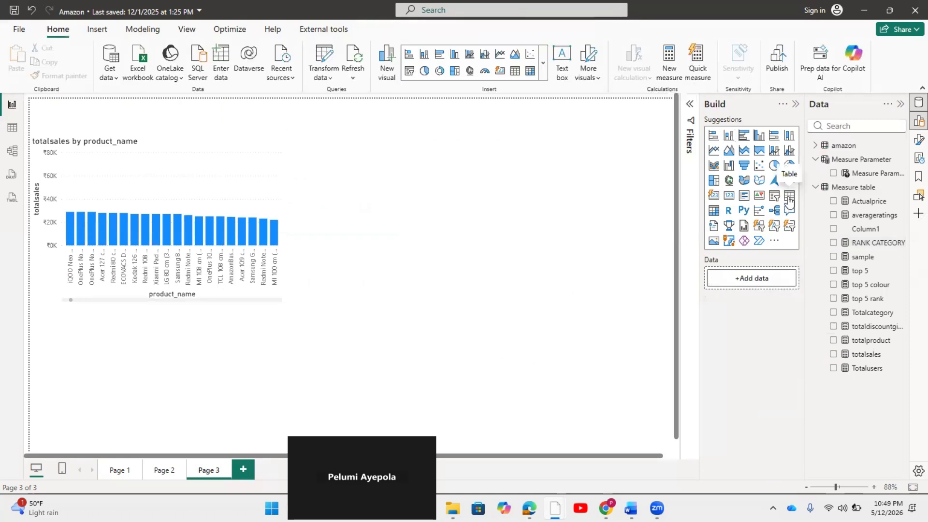
{"action": "left_click", "coordinate": [789, 197]}
{"action": "left_click_drag", "start_coordinate": [202, 333], "coordinate": [541, 187]}
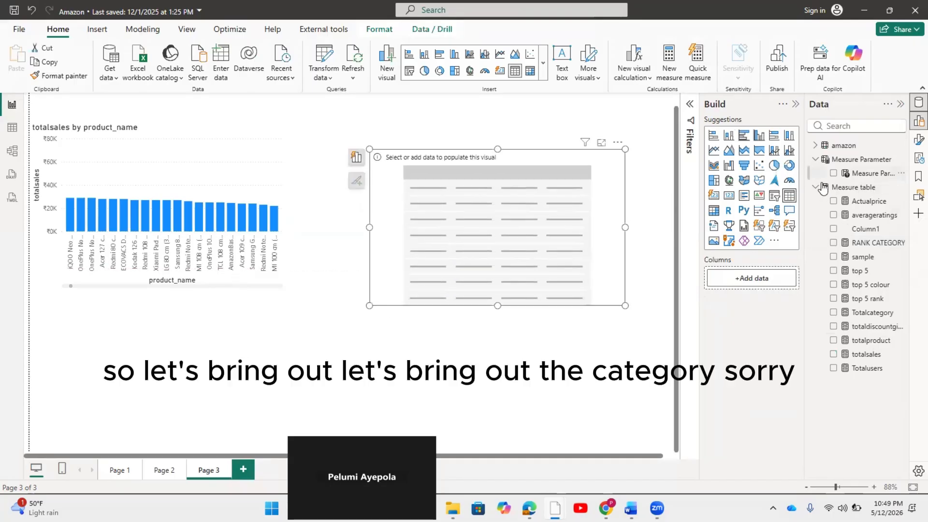
{"action": "left_click", "coordinate": [816, 145]}
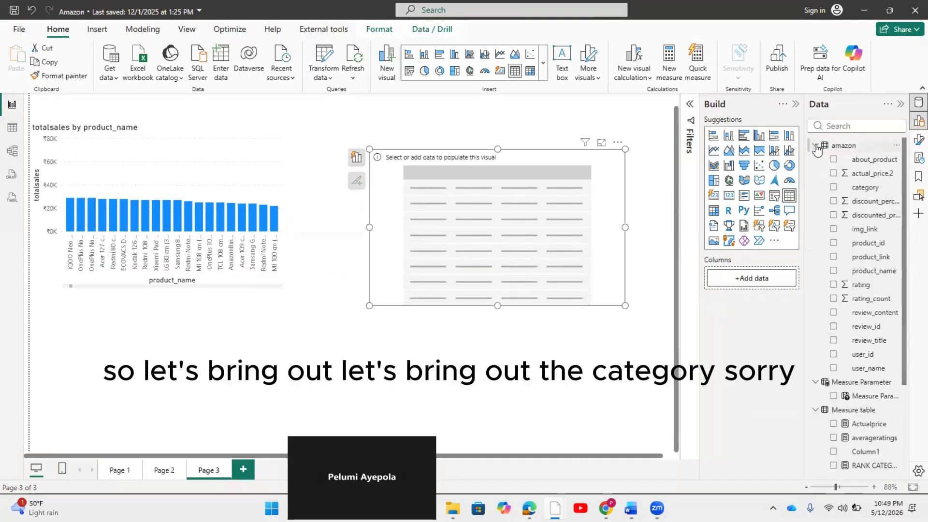
{"action": "left_click", "coordinate": [833, 270]}
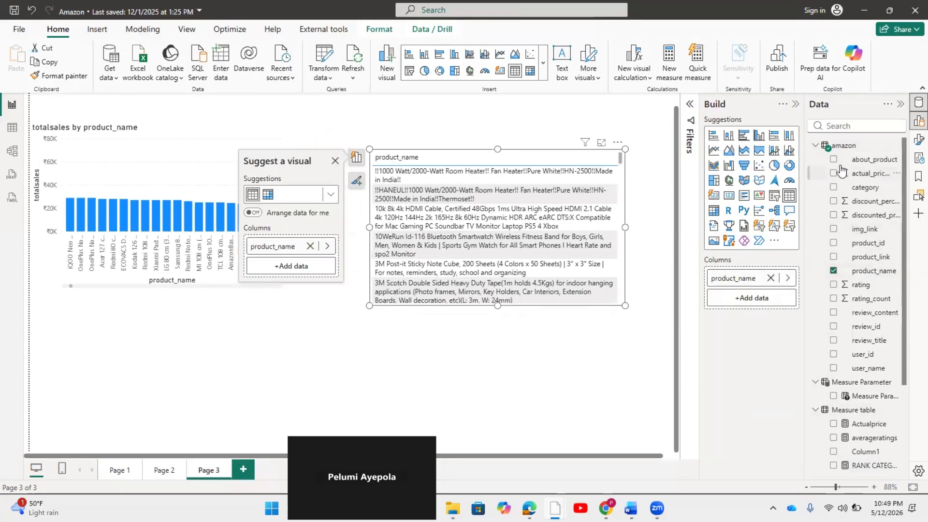
{"action": "left_click", "coordinate": [816, 145]}
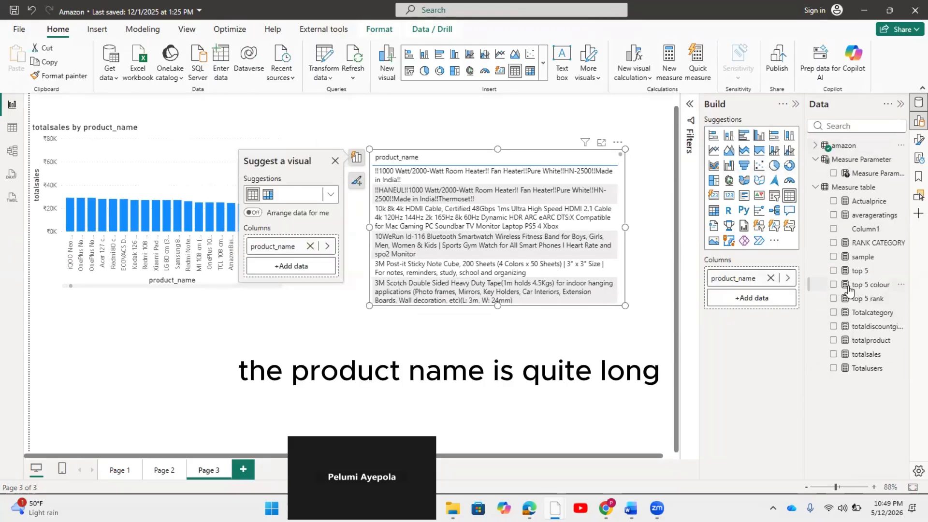
Add the RANK CATEGORY measure to the product_name table and enlarge the table to show the rank of each product
{"action": "left_click", "coordinate": [833, 243]}
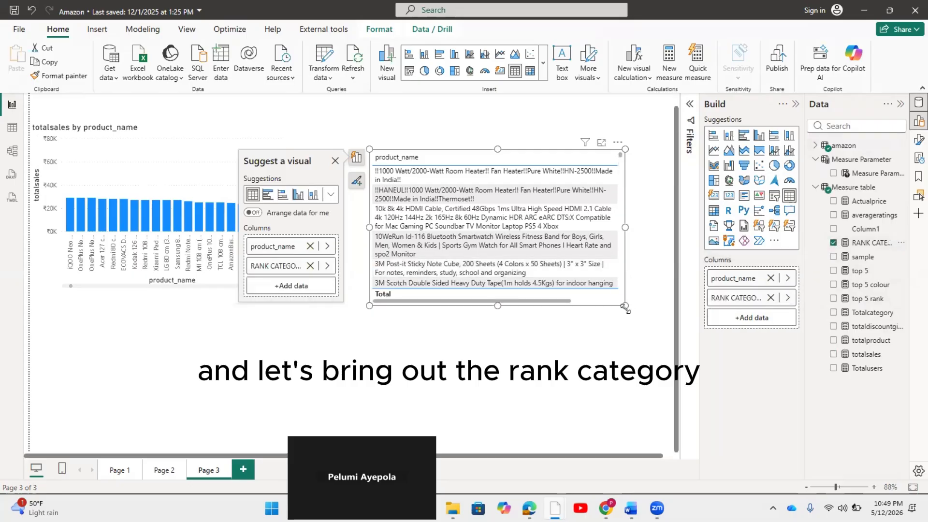
{"action": "left_click_drag", "start_coordinate": [626, 309], "coordinate": [670, 317]}
{"action": "left_click_drag", "start_coordinate": [366, 227], "coordinate": [265, 223]}
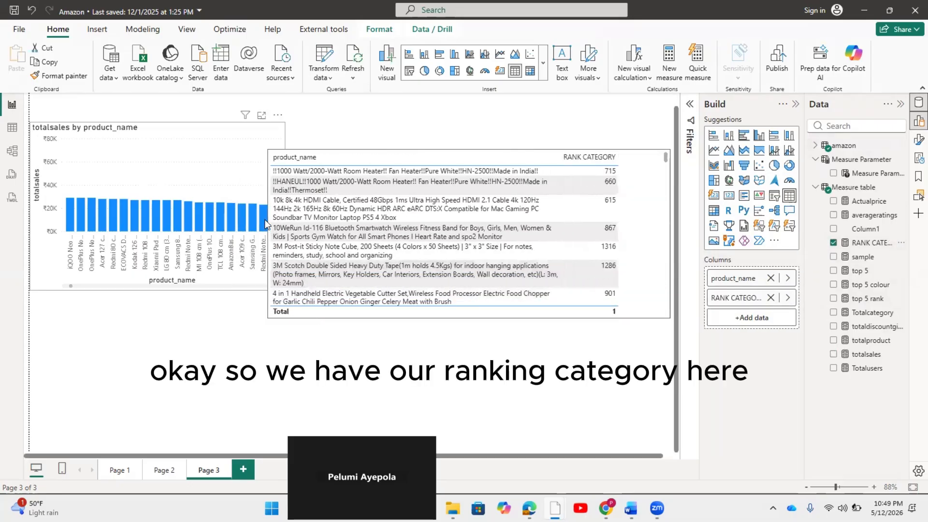
{"action": "left_click_drag", "start_coordinate": [670, 318], "coordinate": [627, 409]}
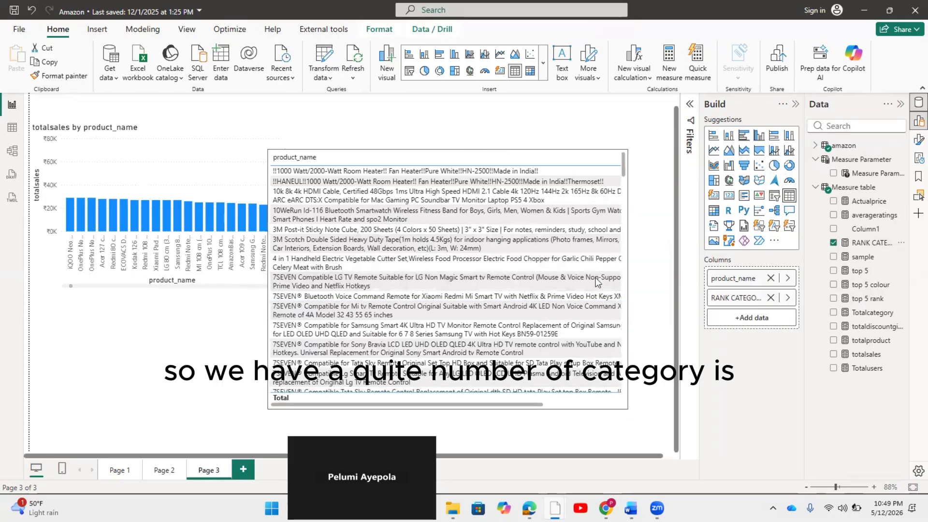
{"action": "left_click_drag", "start_coordinate": [627, 284], "coordinate": [678, 288]}
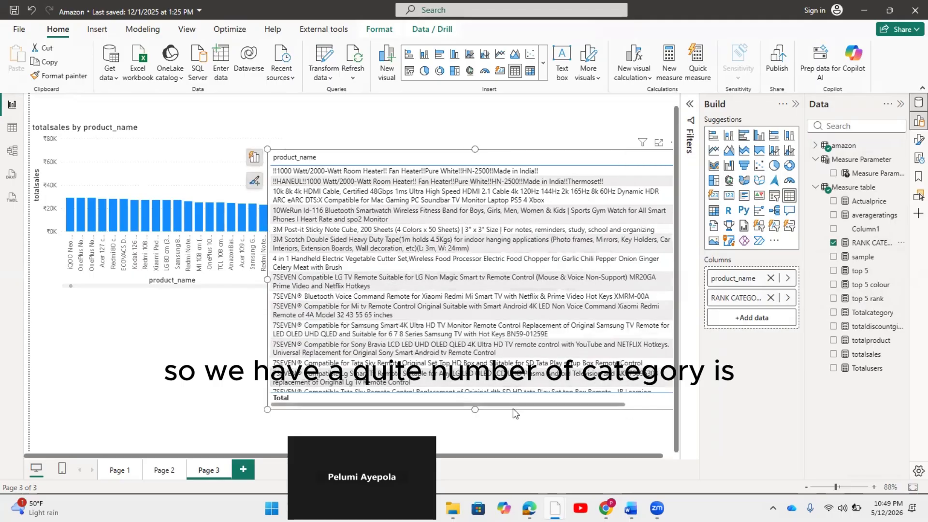
{"action": "left_click_drag", "start_coordinate": [621, 404], "coordinate": [694, 404]}
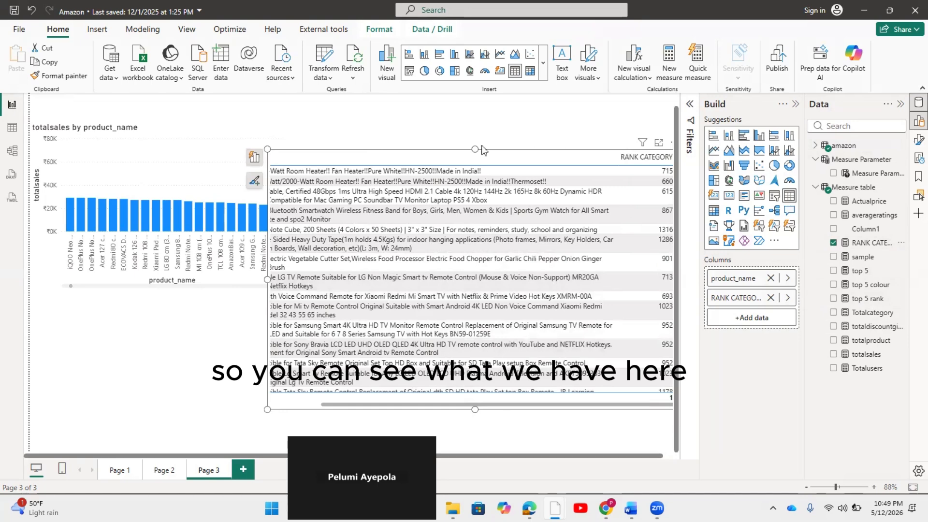
{"action": "left_click_drag", "start_coordinate": [476, 148], "coordinate": [476, 135]}
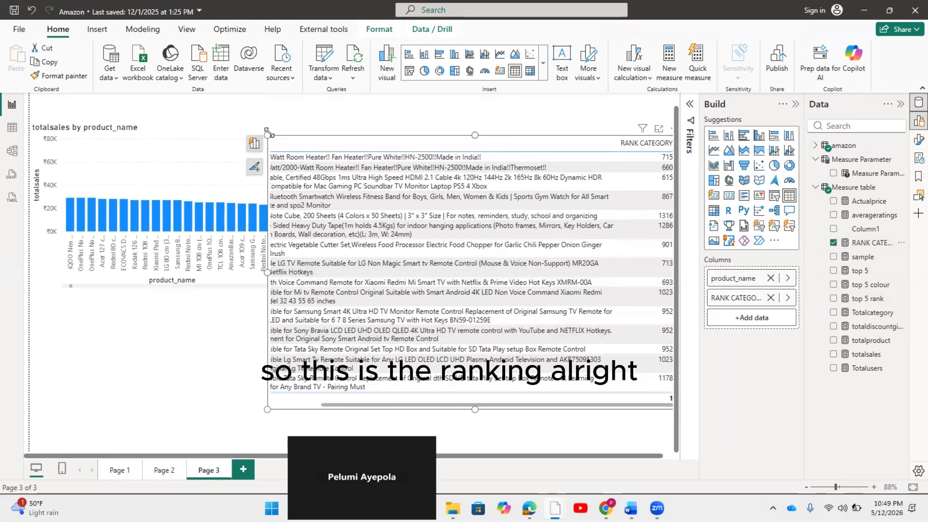
Remove the product_name and RANK CATEGORY table from the page
{"action": "left_click_drag", "start_coordinate": [261, 139], "coordinate": [426, 140]}
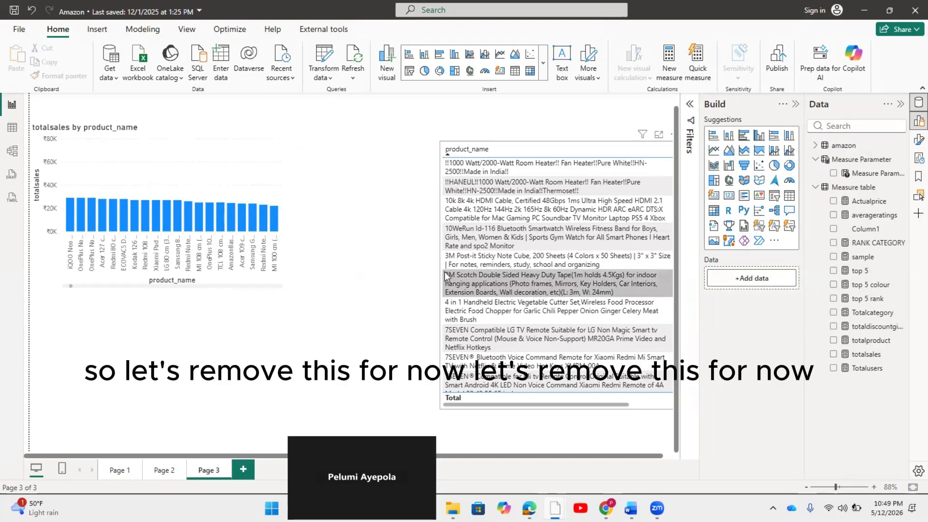
{"action": "left_click_drag", "start_coordinate": [444, 271], "coordinate": [361, 273]}
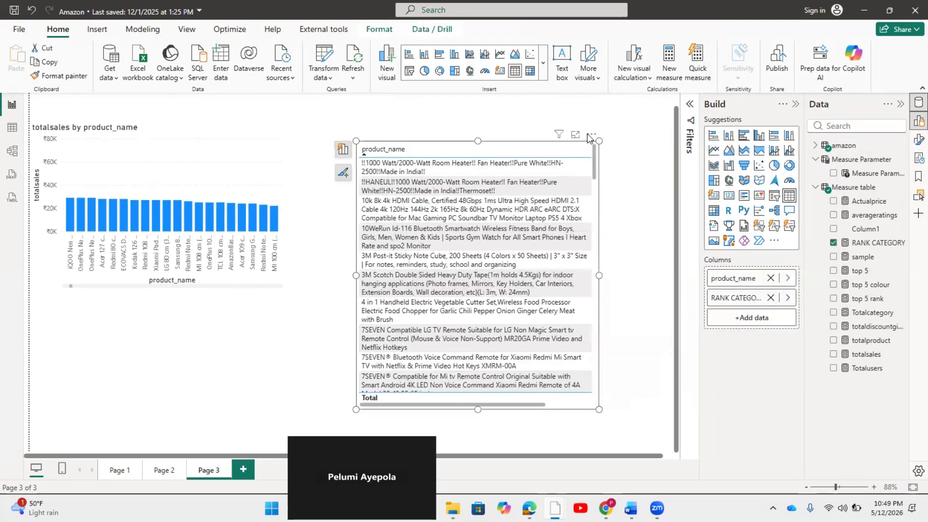
{"action": "left_click", "coordinate": [591, 134]}
{"action": "left_click", "coordinate": [595, 169]}
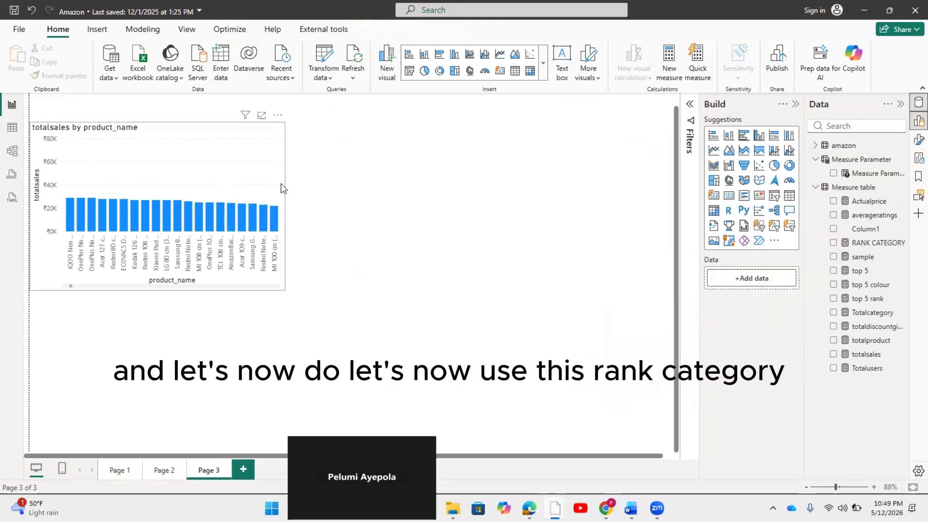
Create a new measure named TOP 5 PRODUCT in Measure table
{"action": "left_click", "coordinate": [882, 244]}
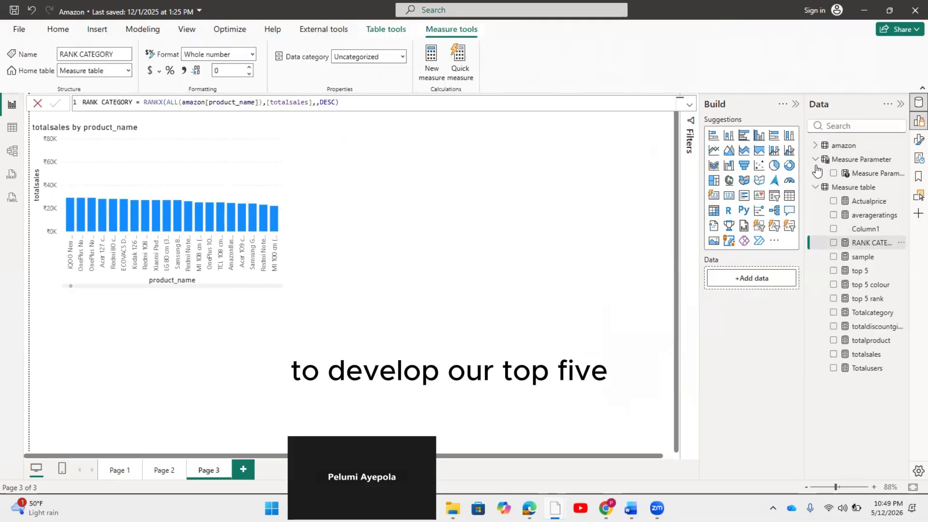
{"action": "right_click", "coordinate": [837, 187]}
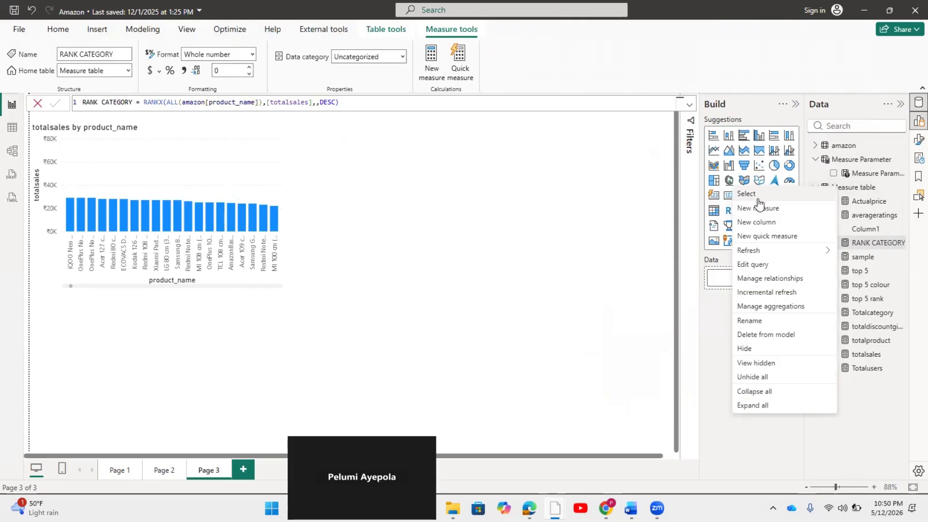
{"action": "left_click", "coordinate": [758, 210]}
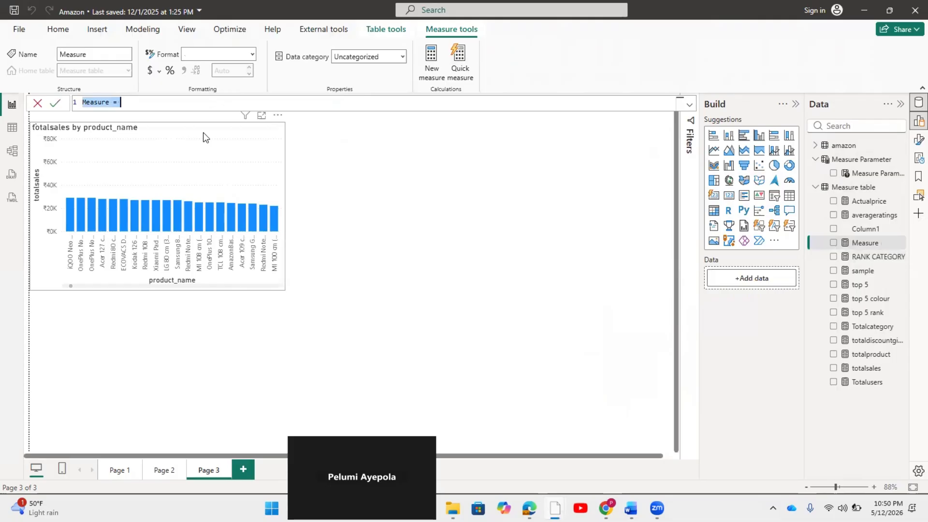
{"action": "type", "text": "TOP"}
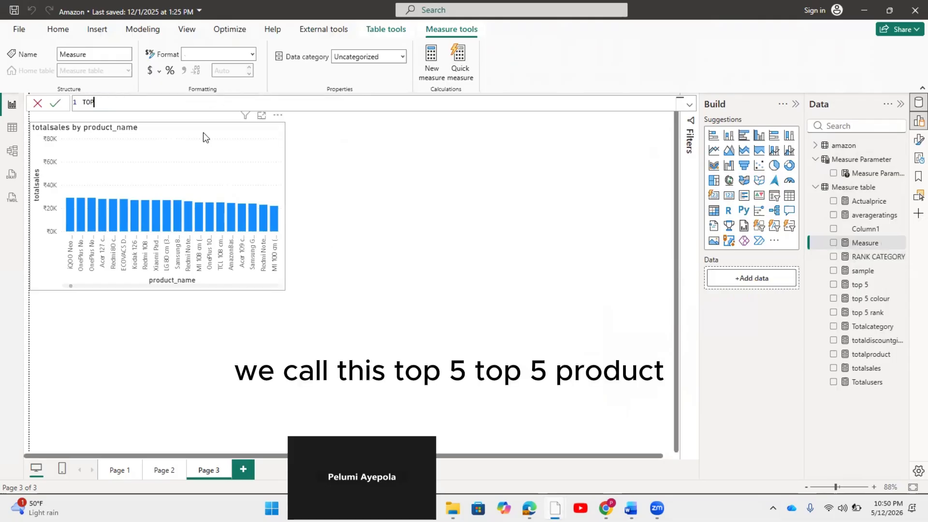
{"action": "type", "text": " 5 PRODUCT= "}
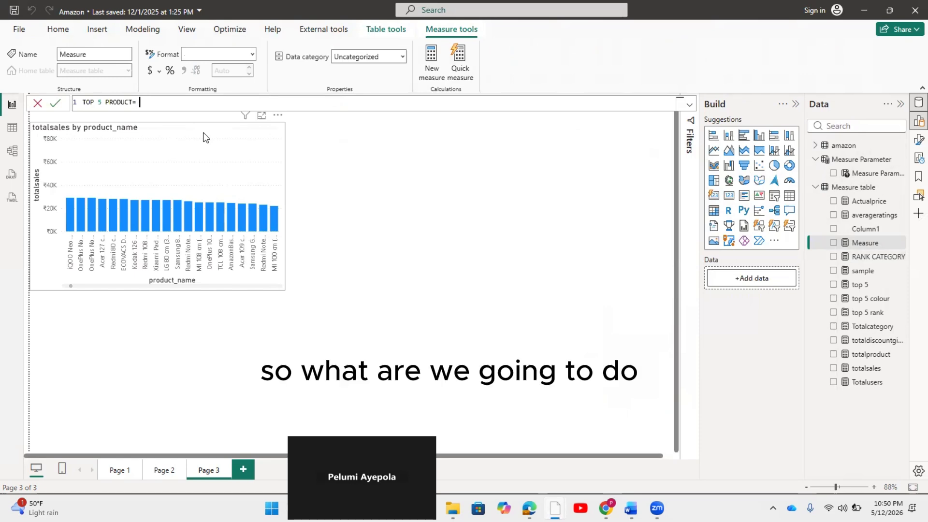
Define the TOP 5 PRODUCT formula as IF([RANK CATEGORY]<=5,1,0) and commit the measure
{"action": "type", "text": "IF"}
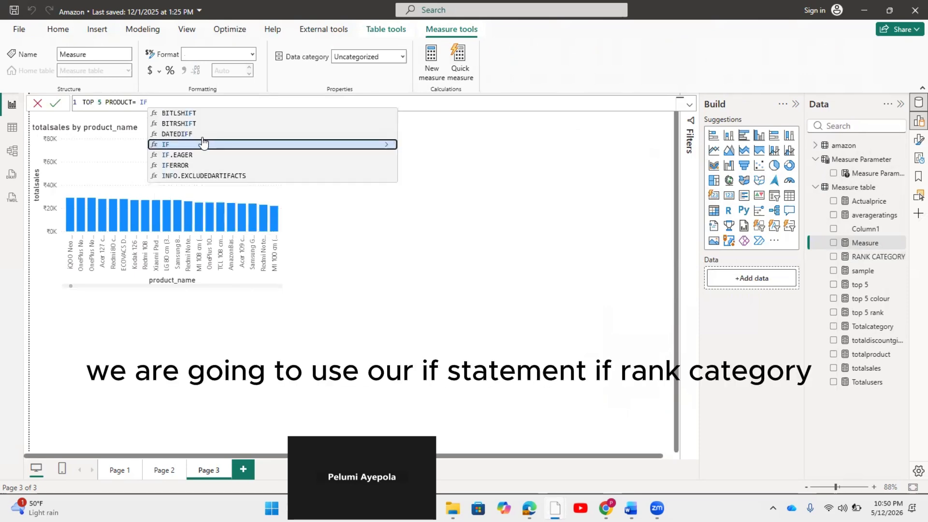
{"action": "type", "text": "("}
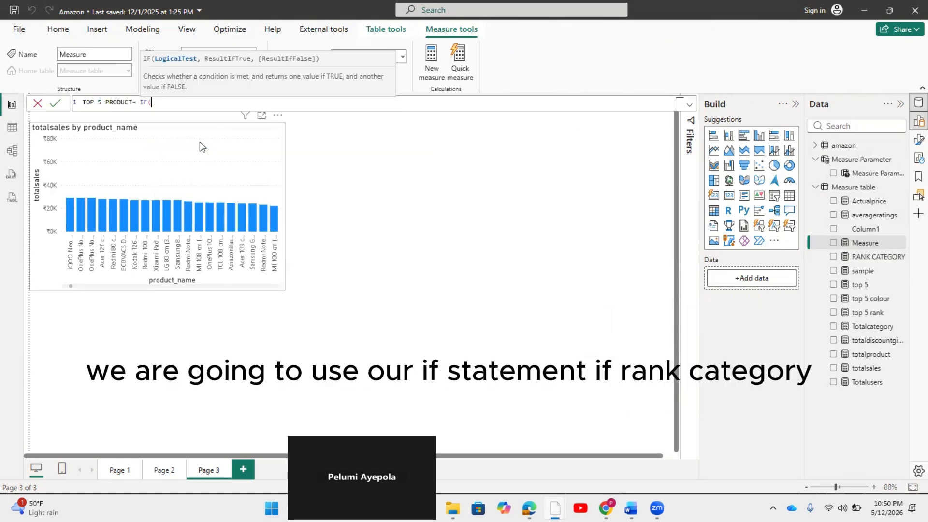
{"action": "type", "text": "RAN"}
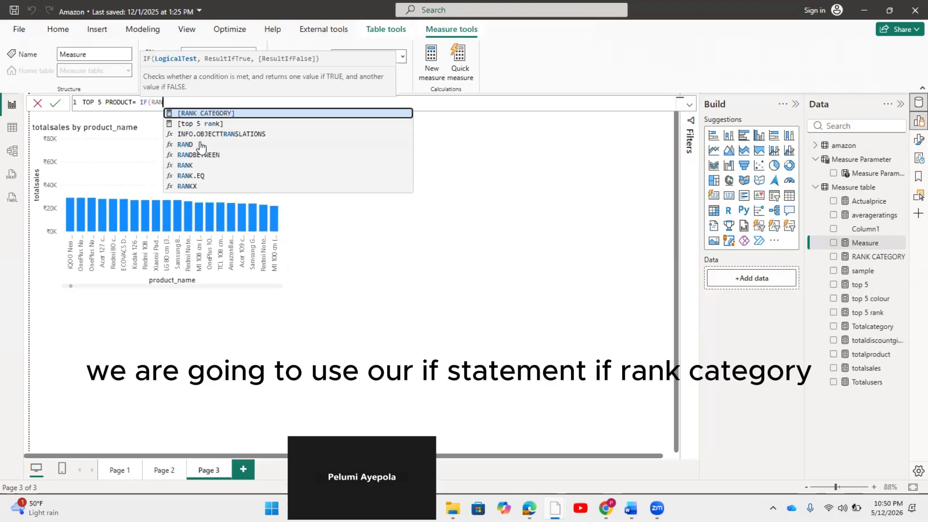
{"action": "left_click", "coordinate": [200, 114]}
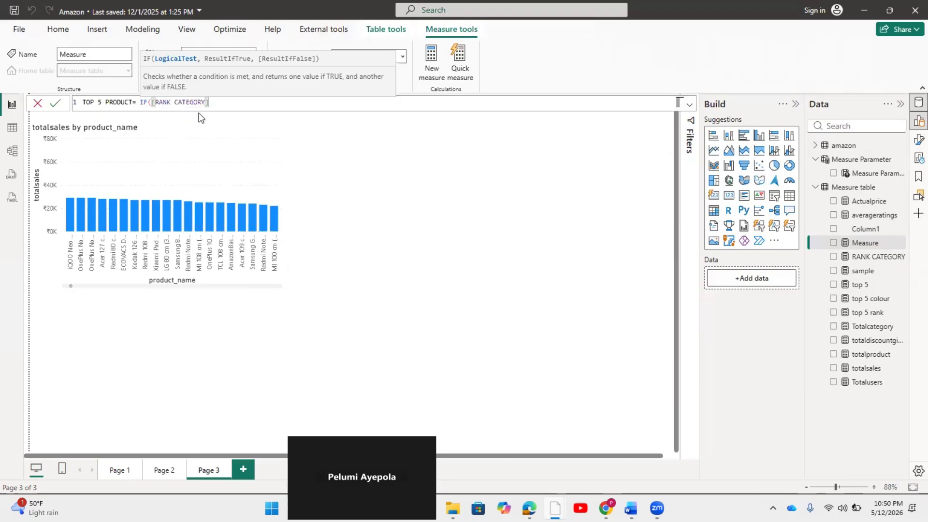
{"action": "type", "text": "<"}
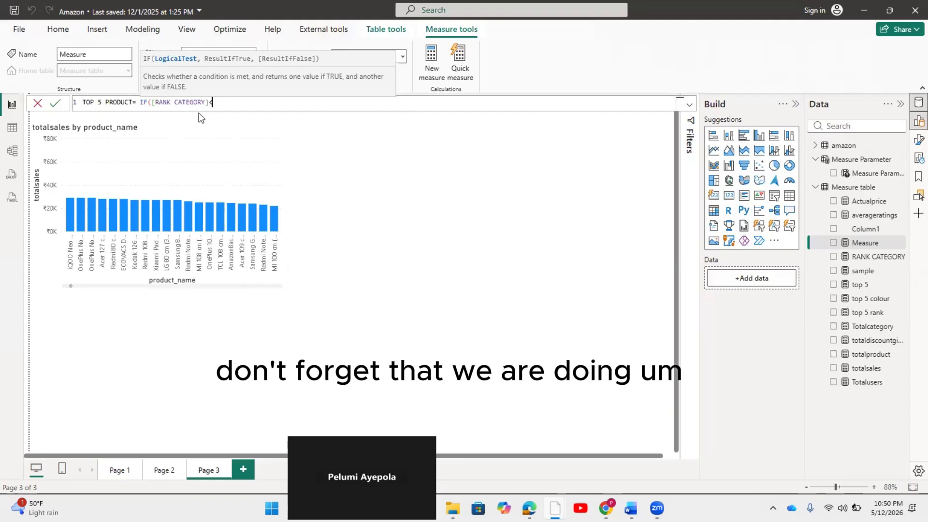
{"action": "type", "text": "=5"}
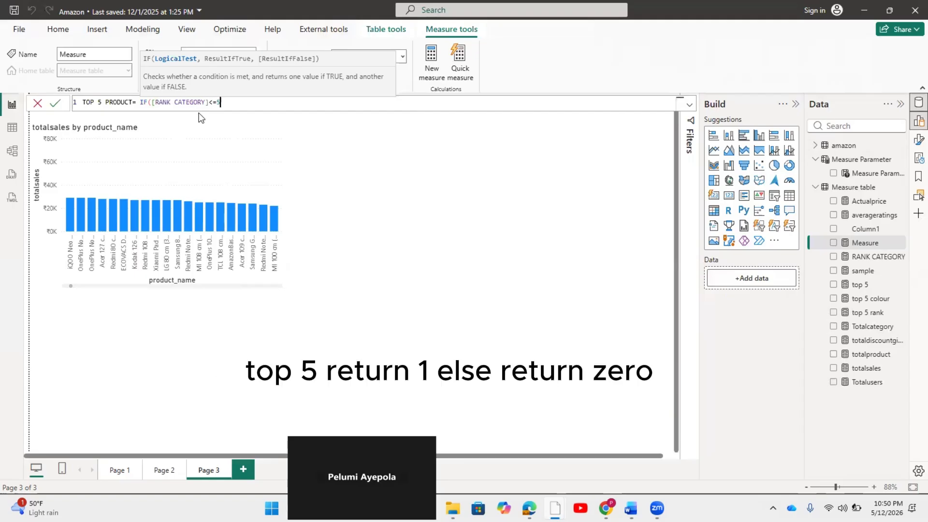
{"action": "type", "text": ",1,0)"}
{"action": "key", "text": "Return"}
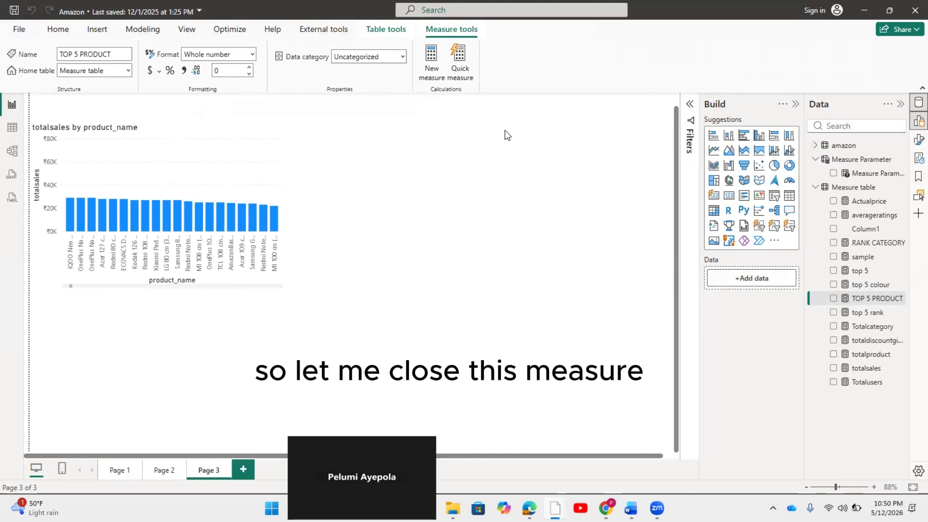
Apply a Top N filter to the column chart's product_name, showing the top 5 items by totalsales
{"action": "left_click", "coordinate": [690, 104]}
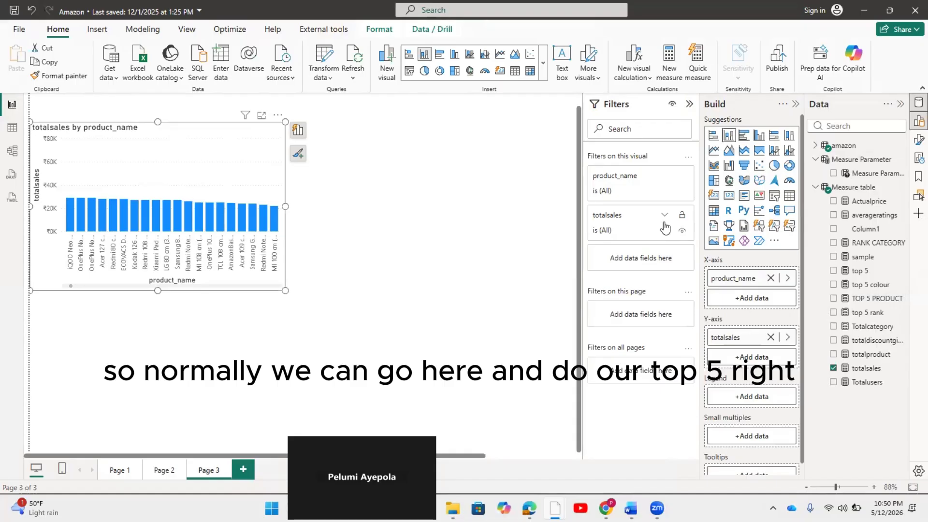
{"action": "left_click", "coordinate": [665, 176]}
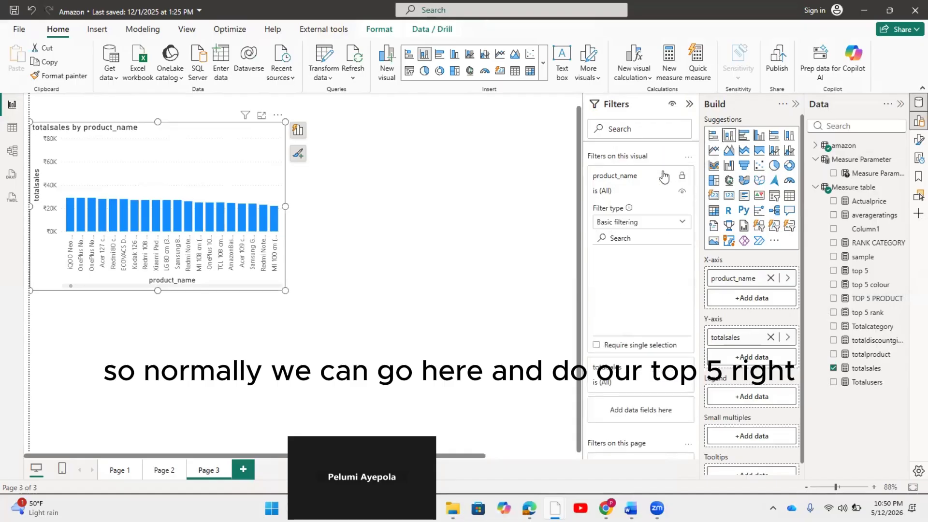
{"action": "left_click", "coordinate": [640, 223]}
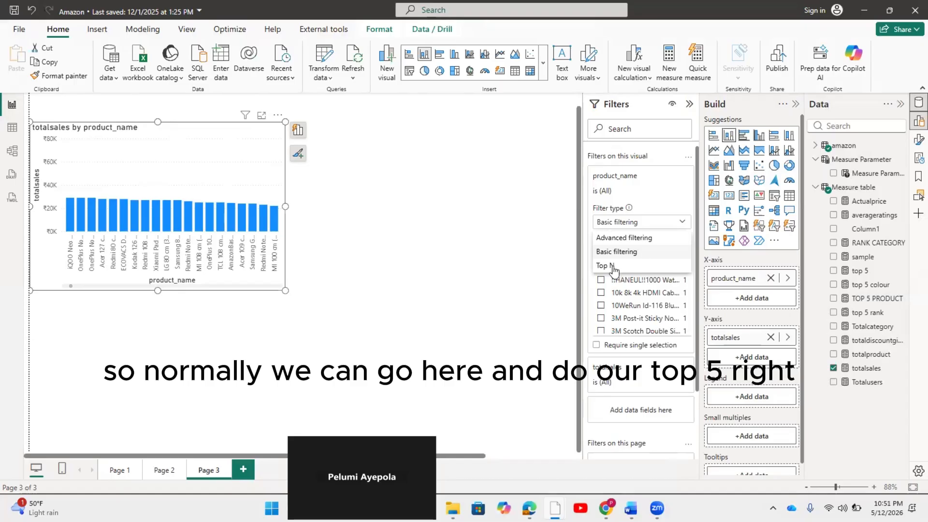
{"action": "left_click", "coordinate": [613, 265]}
{"action": "left_click", "coordinate": [656, 256]}
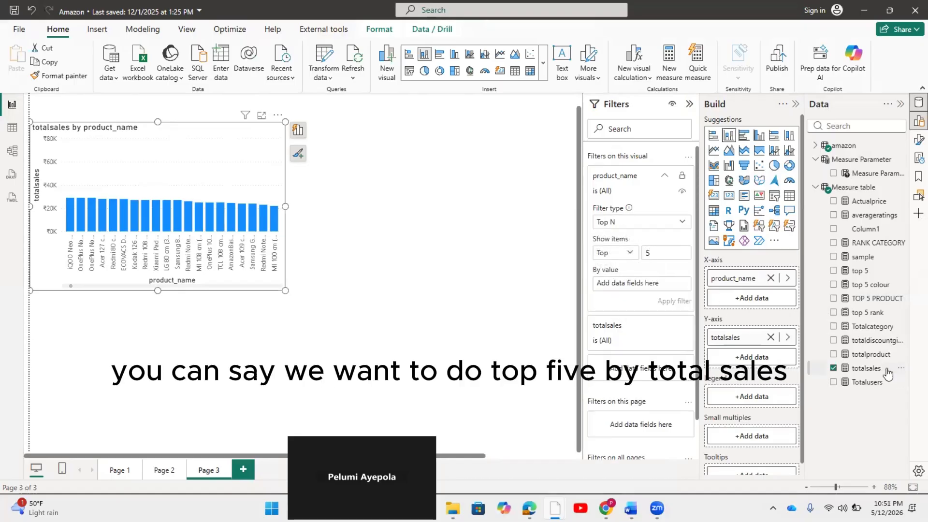
{"action": "left_click_drag", "start_coordinate": [866, 368], "coordinate": [671, 286]}
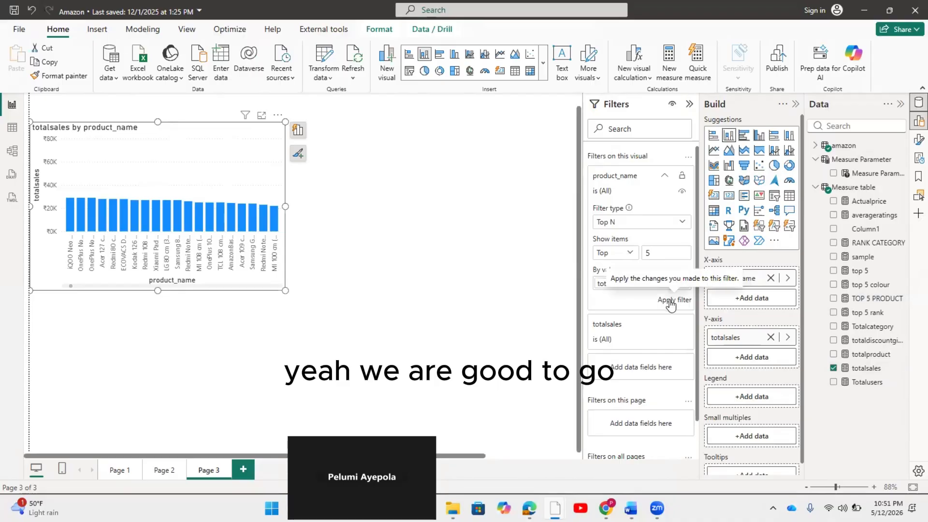
{"action": "left_click", "coordinate": [671, 300]}
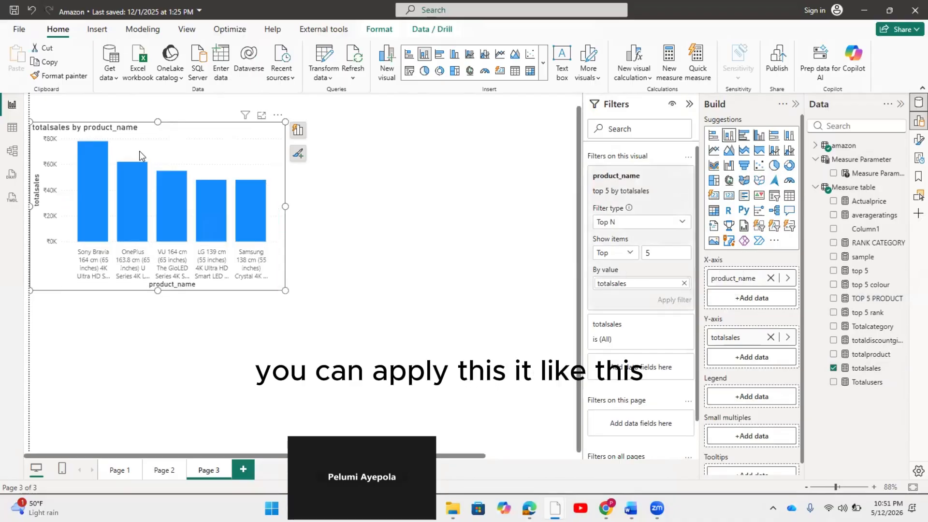
Clear the top 5 filter on product_name by switching it to basic filtering with all products selected
{"action": "left_click", "coordinate": [684, 284]}
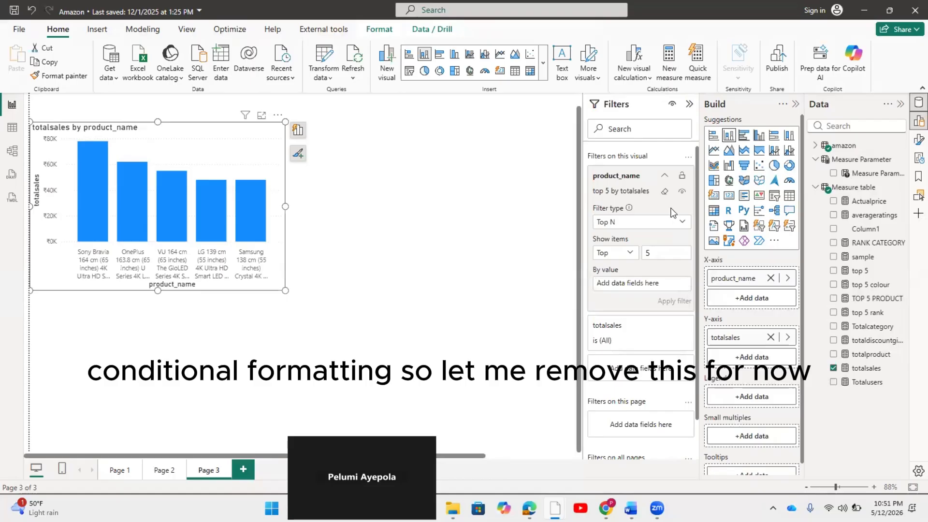
{"action": "left_click", "coordinate": [662, 221]}
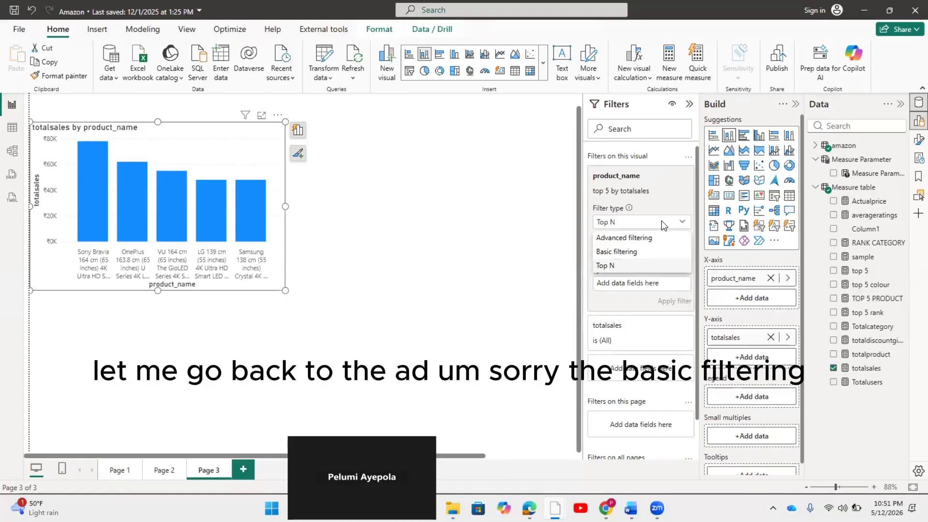
{"action": "left_click", "coordinate": [627, 237]}
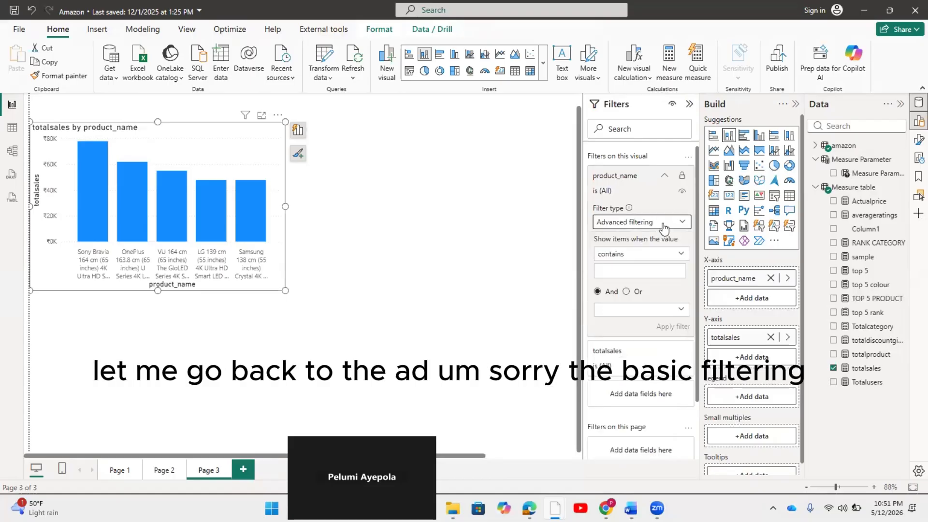
{"action": "left_click", "coordinate": [664, 222]}
{"action": "left_click", "coordinate": [616, 252]}
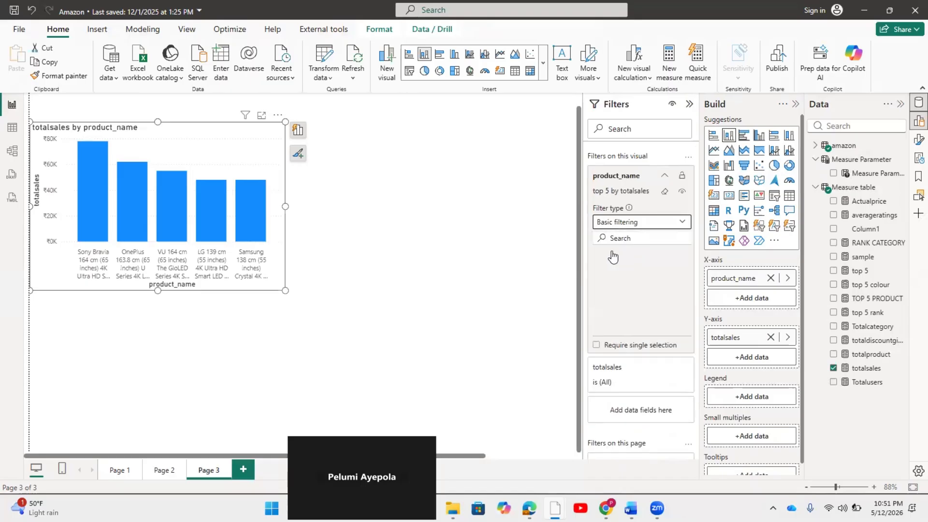
{"action": "left_click", "coordinate": [602, 255]}
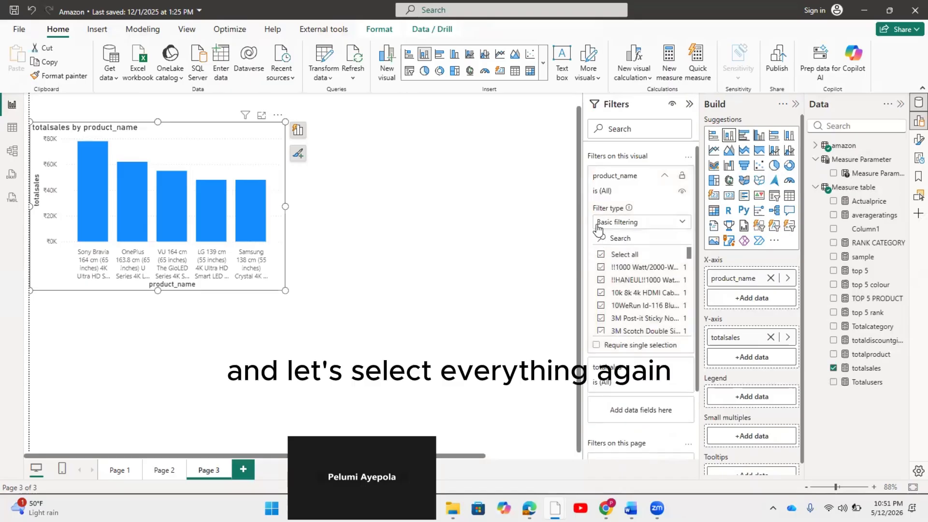
{"action": "left_click", "coordinate": [528, 231]}
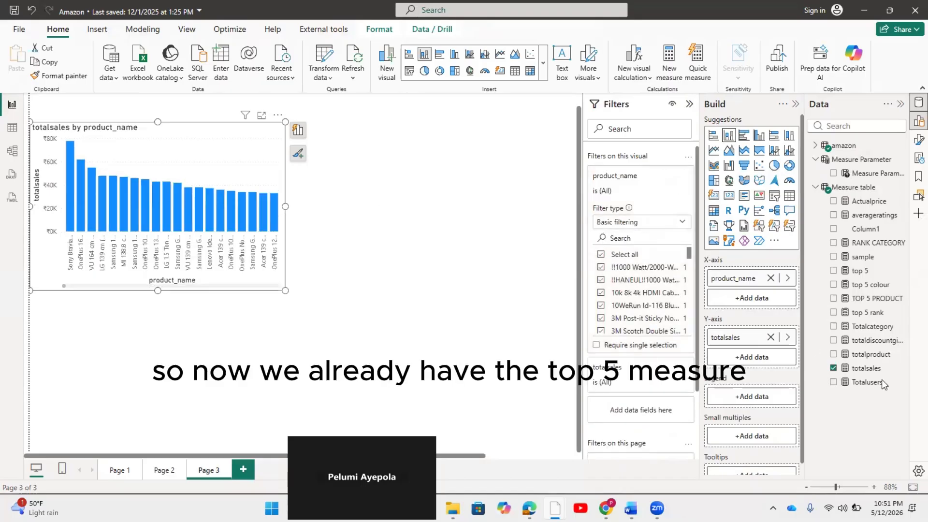
Collapse the product_name filter and add the top 5 rank measure to the column chart's visual-level filters
{"action": "left_click", "coordinate": [280, 150]}
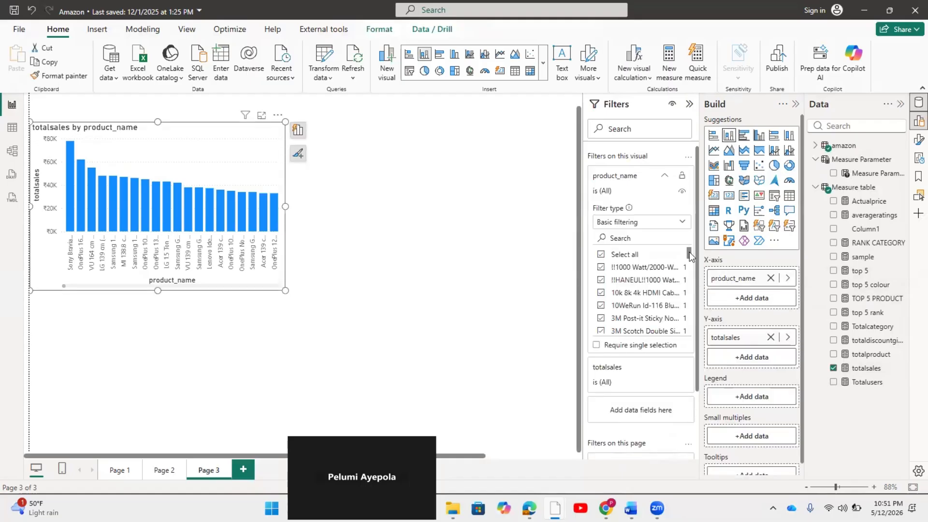
{"action": "left_click", "coordinate": [681, 224]}
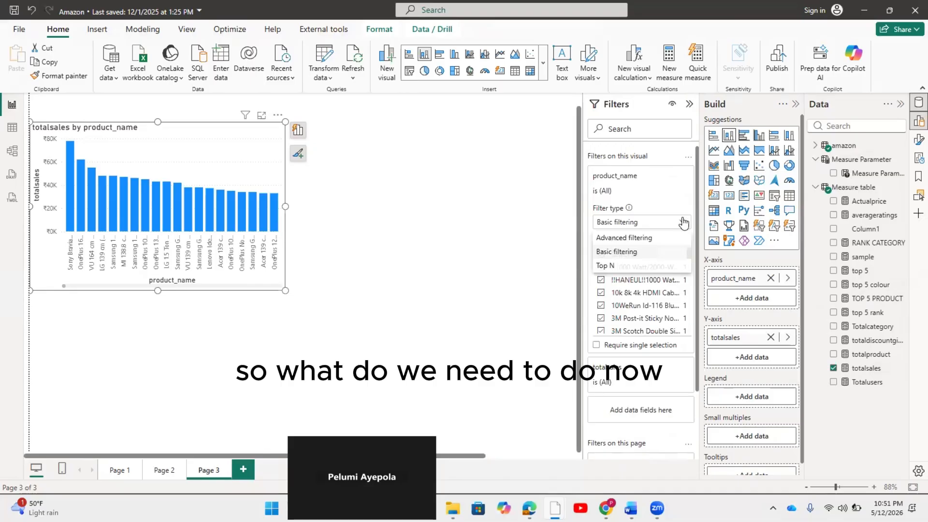
{"action": "left_click", "coordinate": [683, 223]}
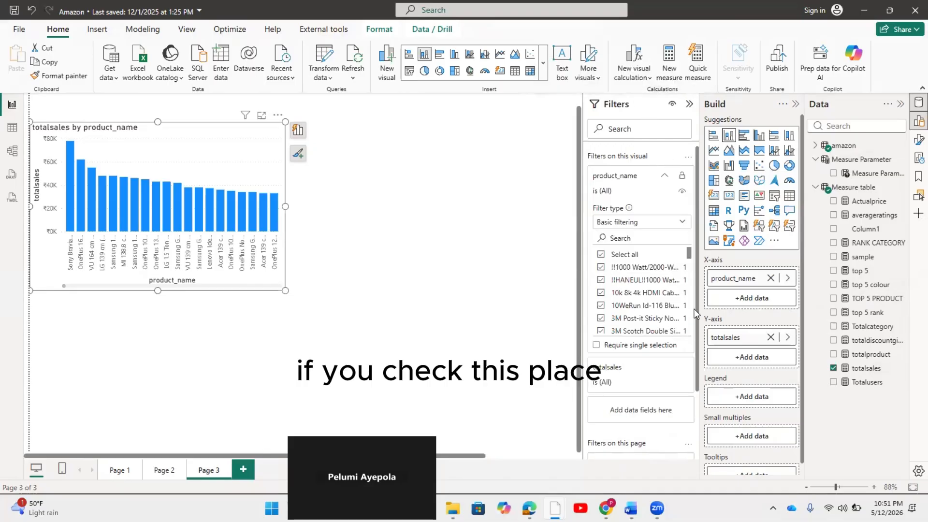
{"action": "left_click", "coordinate": [665, 178]}
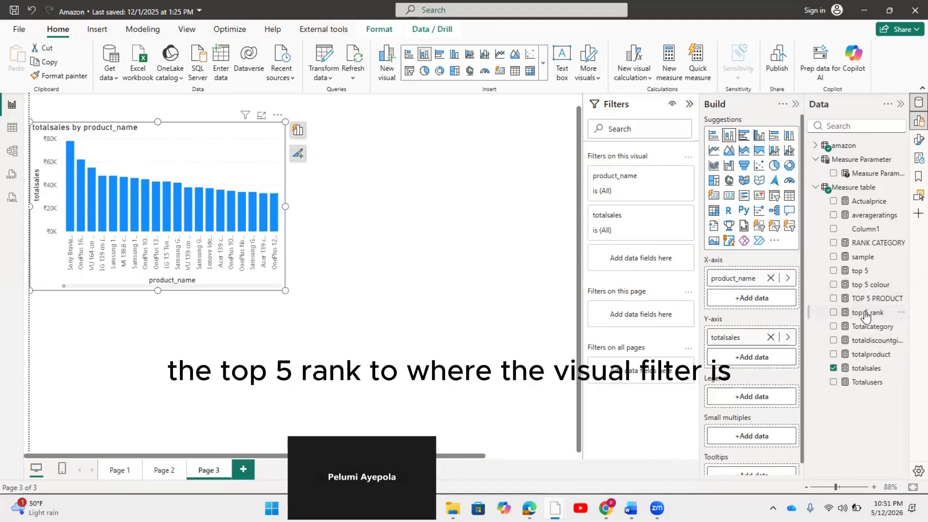
{"action": "left_click_drag", "start_coordinate": [865, 317], "coordinate": [642, 263]}
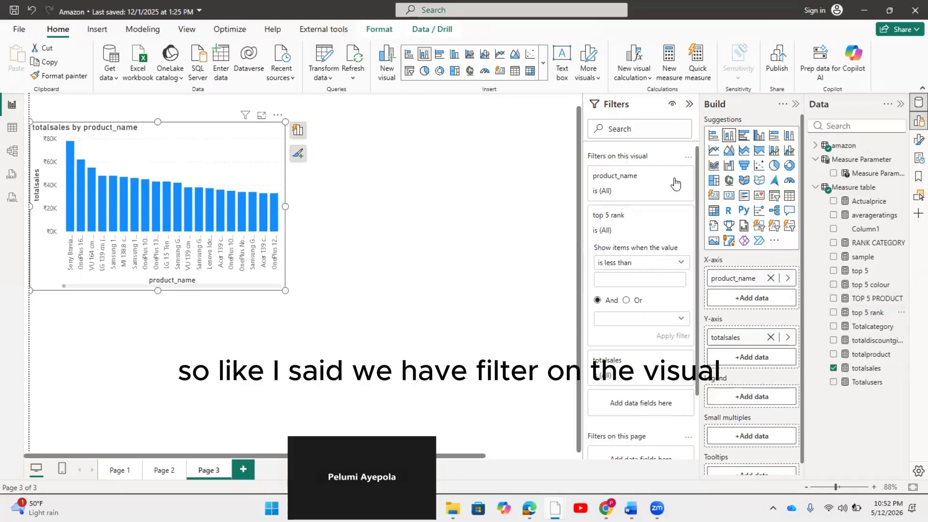
{"action": "left_click_drag", "start_coordinate": [696, 197], "coordinate": [695, 233]}
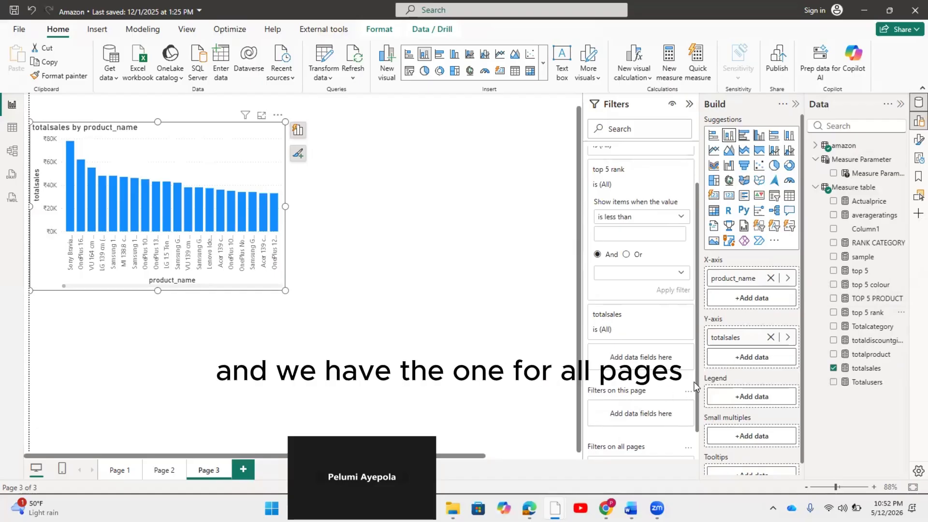
{"action": "left_click_drag", "start_coordinate": [696, 382], "coordinate": [695, 426]}
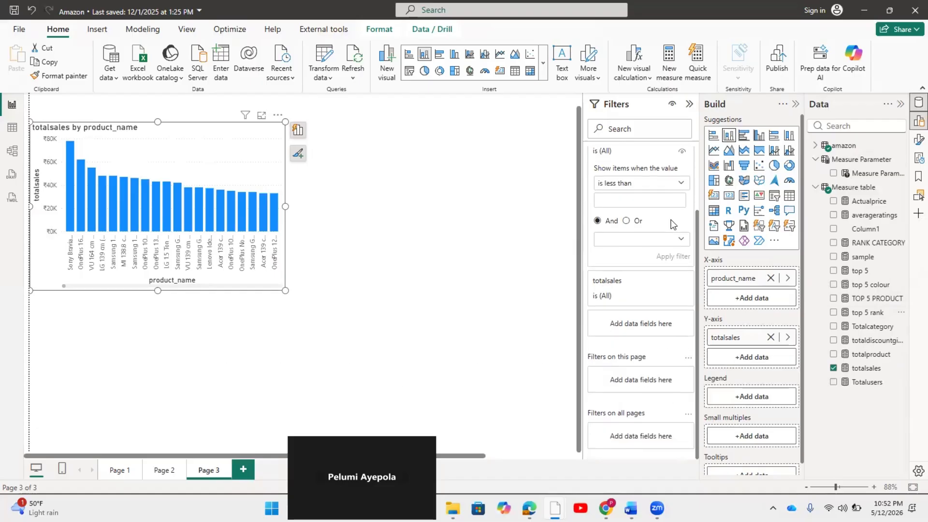
{"action": "left_click_drag", "start_coordinate": [696, 269], "coordinate": [699, 213]}
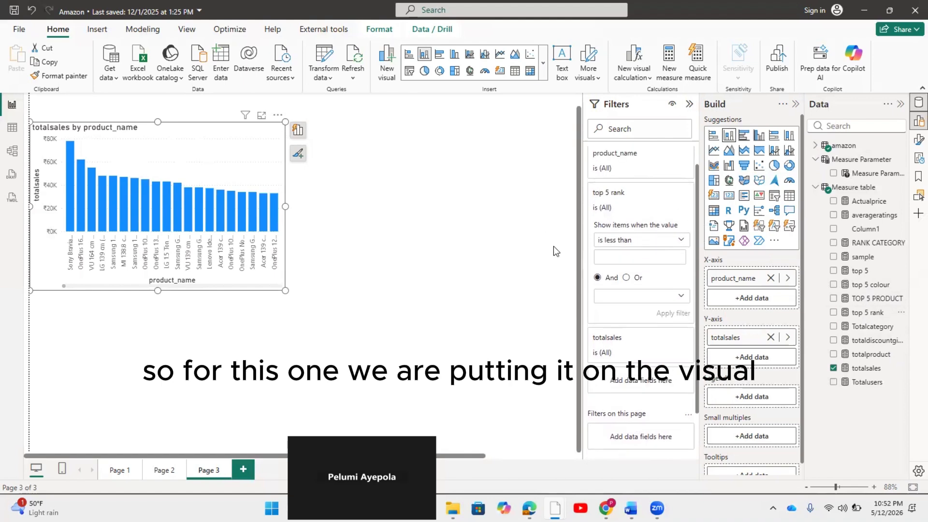
Add TOP 5 PRODUCT to the column chart's visual-level filters and apply the condition that its value is 1
{"action": "left_click_drag", "start_coordinate": [870, 299], "coordinate": [604, 257]}
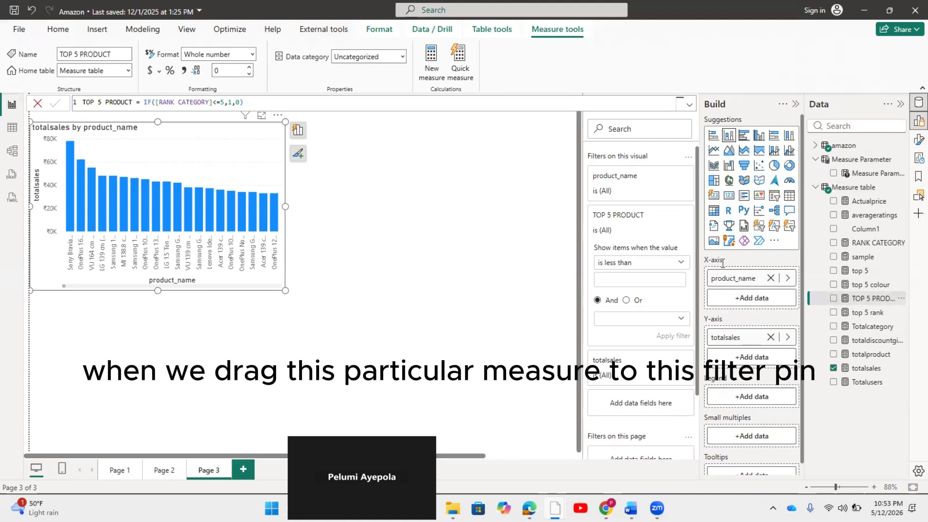
{"action": "left_click", "coordinate": [634, 266]}
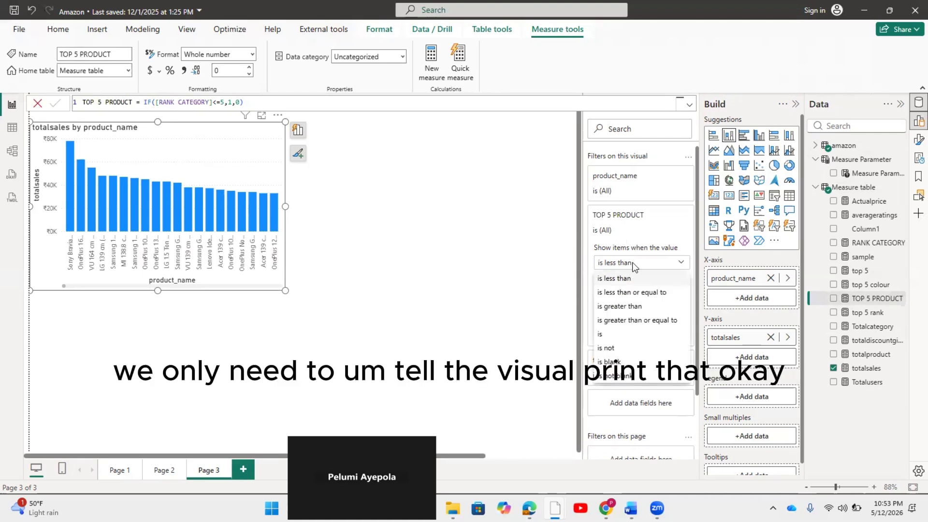
{"action": "left_click", "coordinate": [605, 334]}
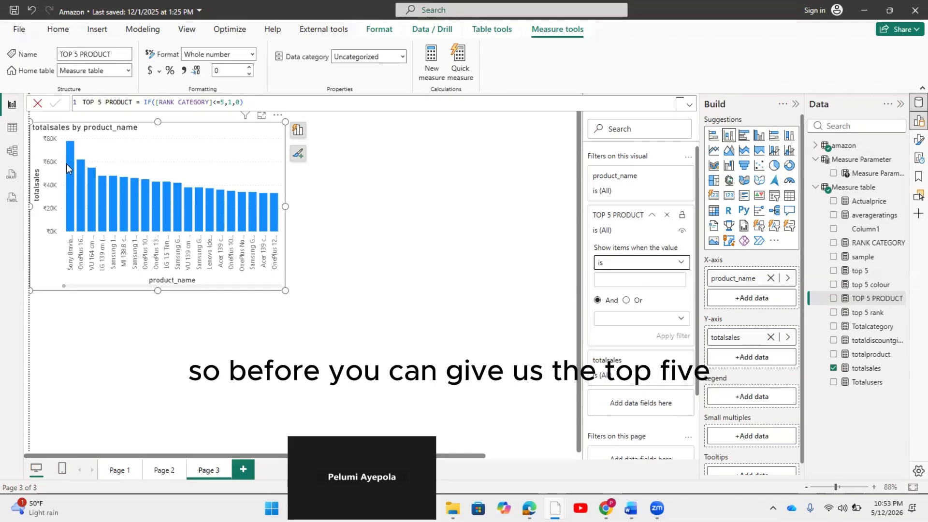
{"action": "left_click", "coordinate": [633, 281]}
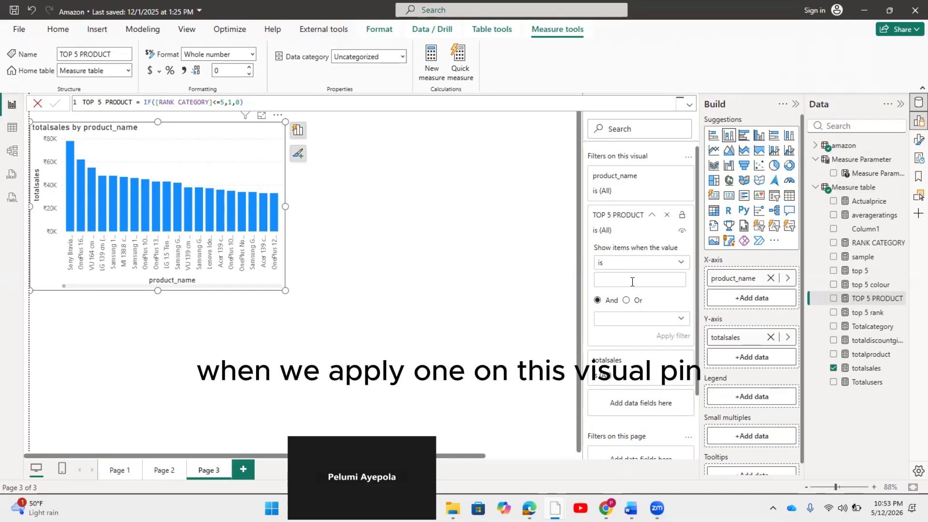
{"action": "type", "text": "1"}
{"action": "left_click", "coordinate": [662, 337]}
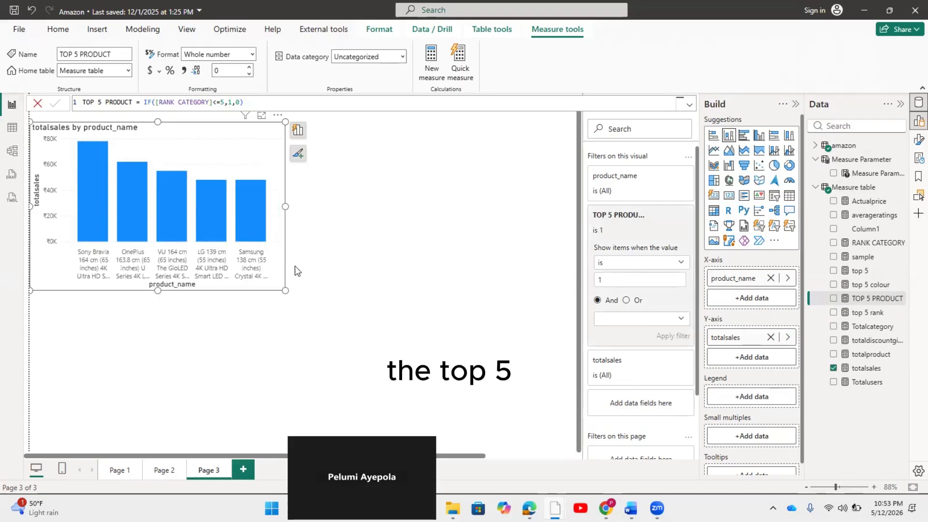
Move the column chart toward the middle of the page and review the RANK CATEGORY and TOP 5 PRODUCT formulas
{"action": "left_click_drag", "start_coordinate": [245, 165], "coordinate": [322, 215]}
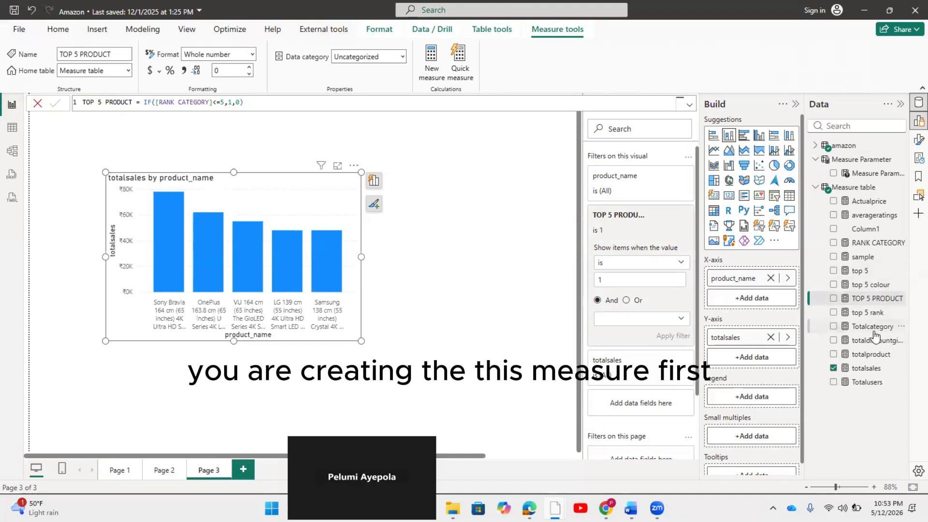
{"action": "left_click", "coordinate": [872, 245]}
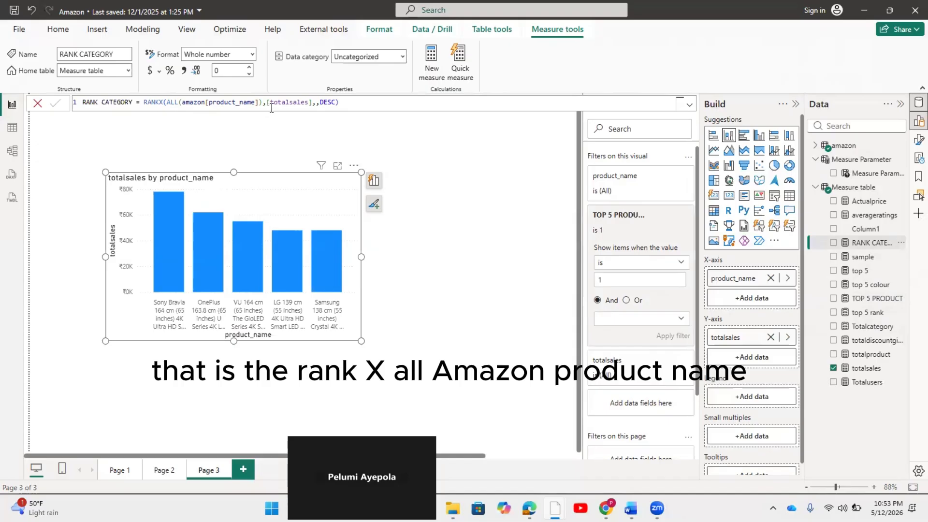
{"action": "mouse_move", "coordinate": [657, 509]}
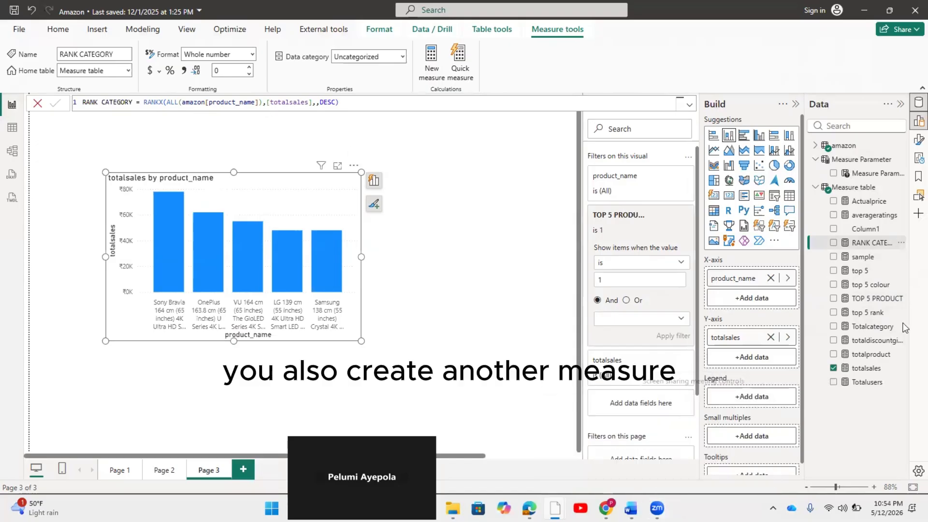
{"action": "left_click", "coordinate": [862, 299]}
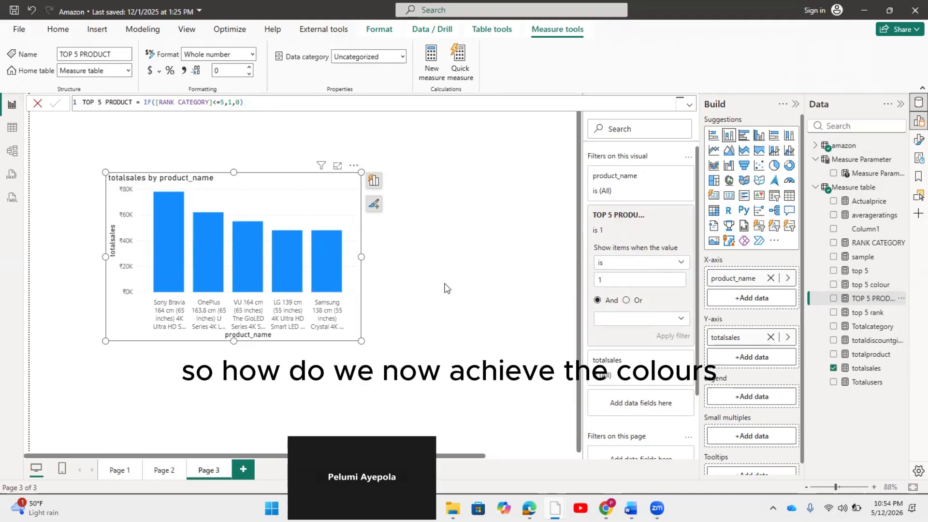
{"action": "key", "text": "Escape"}
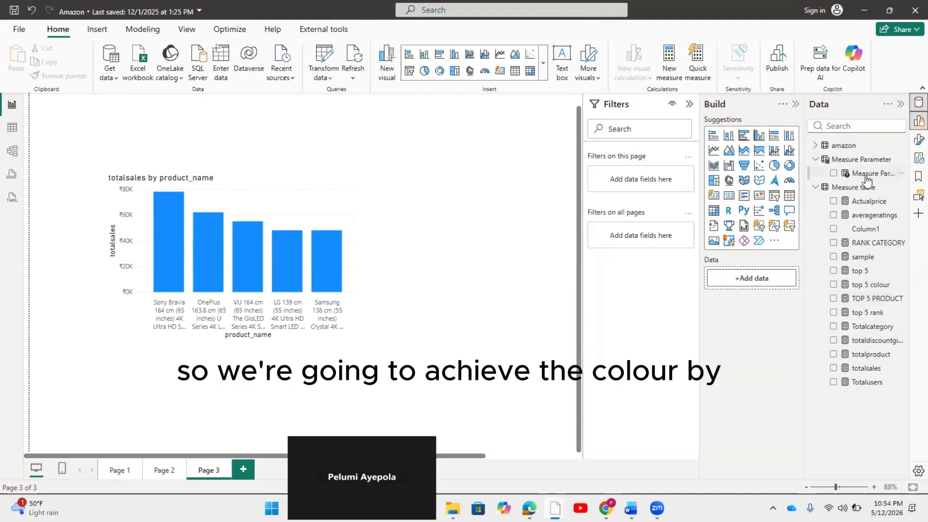
Create a new measure named TOP 5 COLOURS in Measure table
{"action": "right_click", "coordinate": [857, 191]}
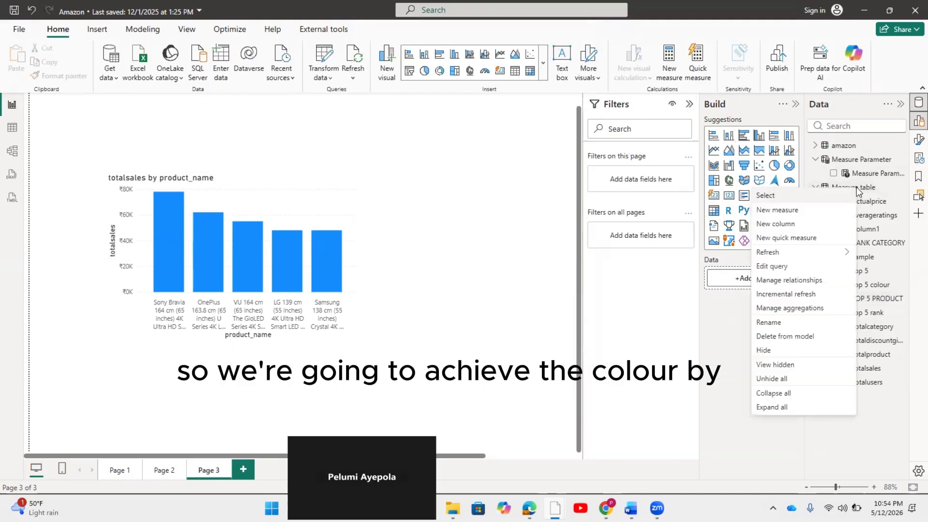
{"action": "left_click", "coordinate": [790, 211]}
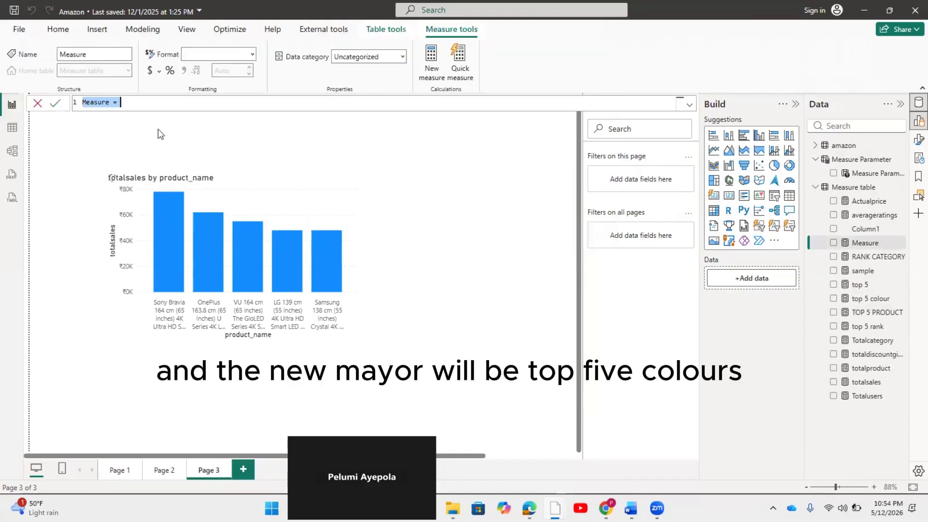
{"action": "type", "text": "TO"}
{"action": "type", "text": "P 5 COLOURS ="}
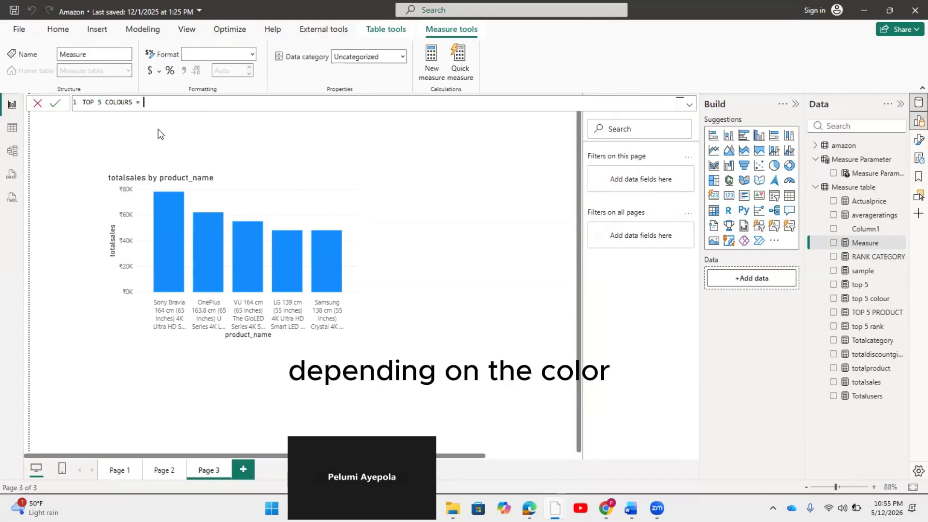
Define the TOP 5 COLOURS formula as IF([RANK CATEGORY]=1,"GREEN","GREY") and commit the measure
{"action": "type", "text": "IF"}
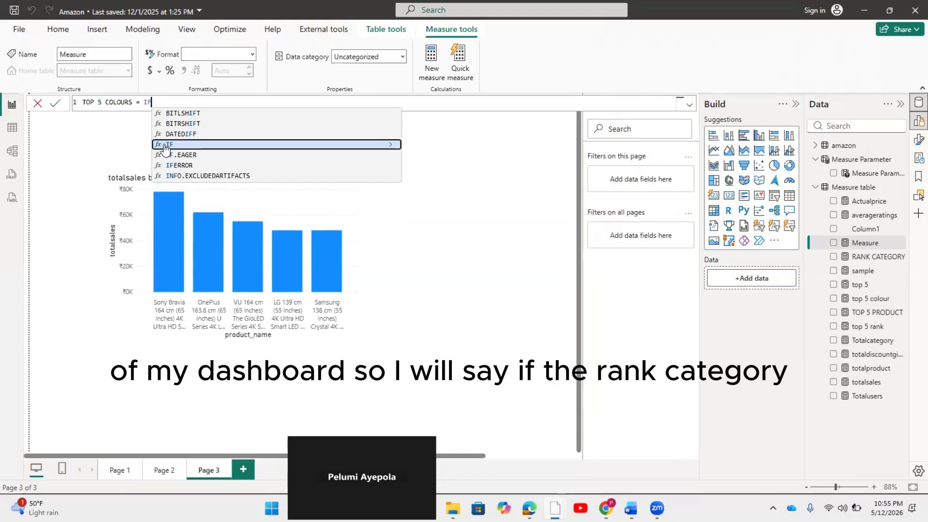
{"action": "left_click", "coordinate": [164, 144]}
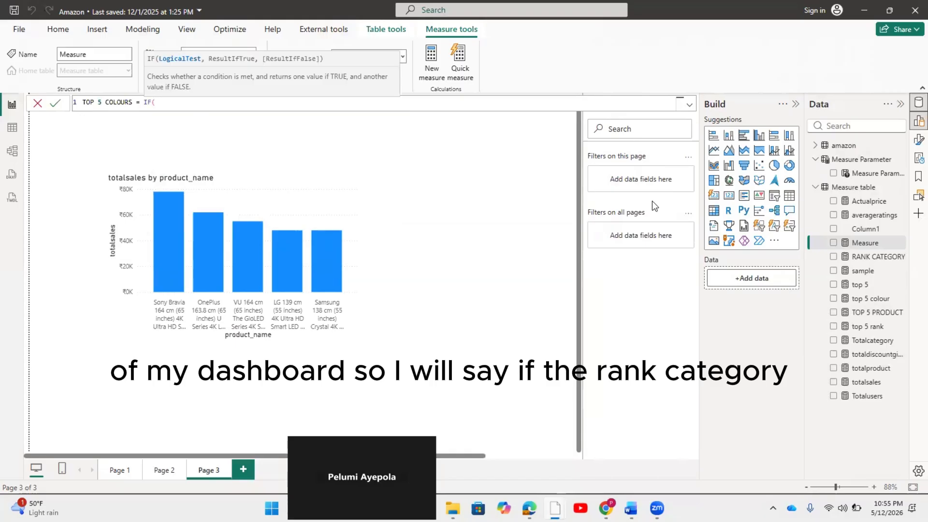
{"action": "type", "text": "RANK"}
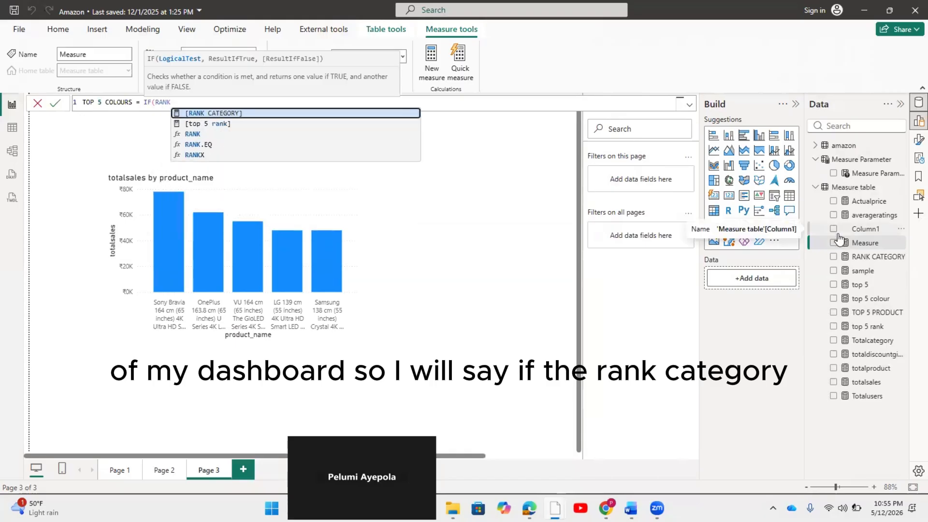
{"action": "left_click", "coordinate": [235, 114]}
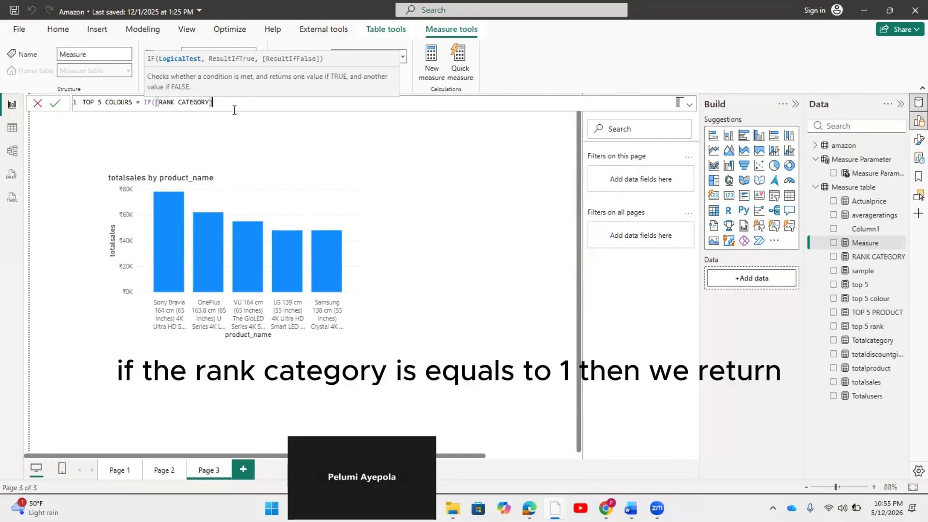
{"action": "type", "text": "=1,\""}
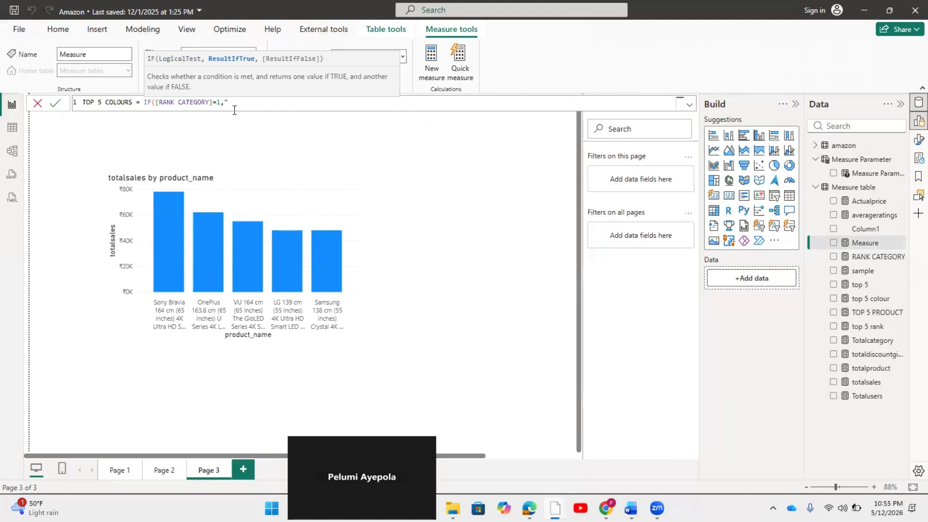
{"action": "type", "text": "GR"}
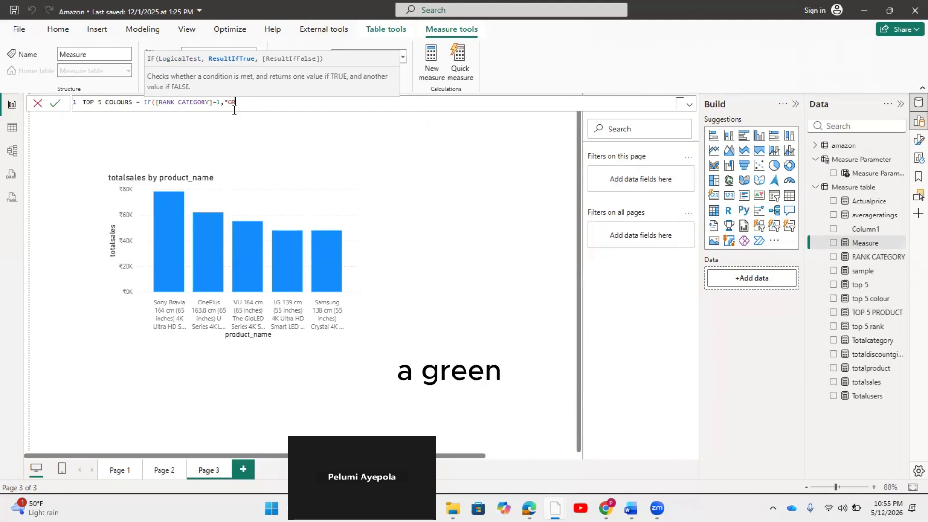
{"action": "type", "text": "EEN\""}
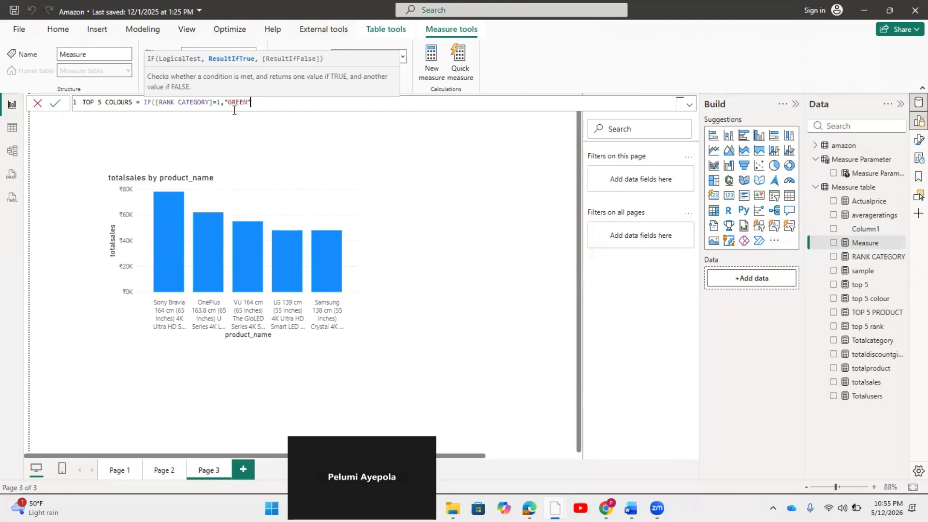
{"action": "type", "text": ",\""}
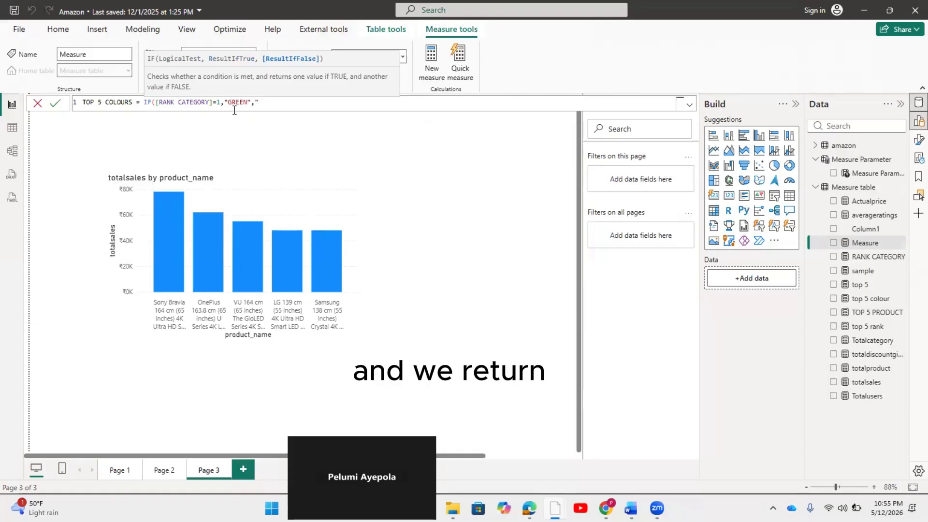
{"action": "type", "text": "GRE"}
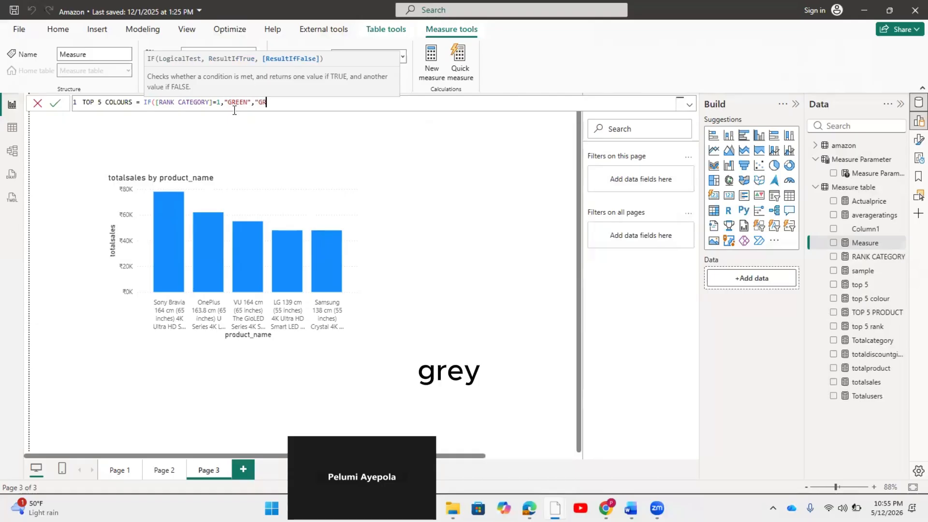
{"action": "type", "text": "Y"}
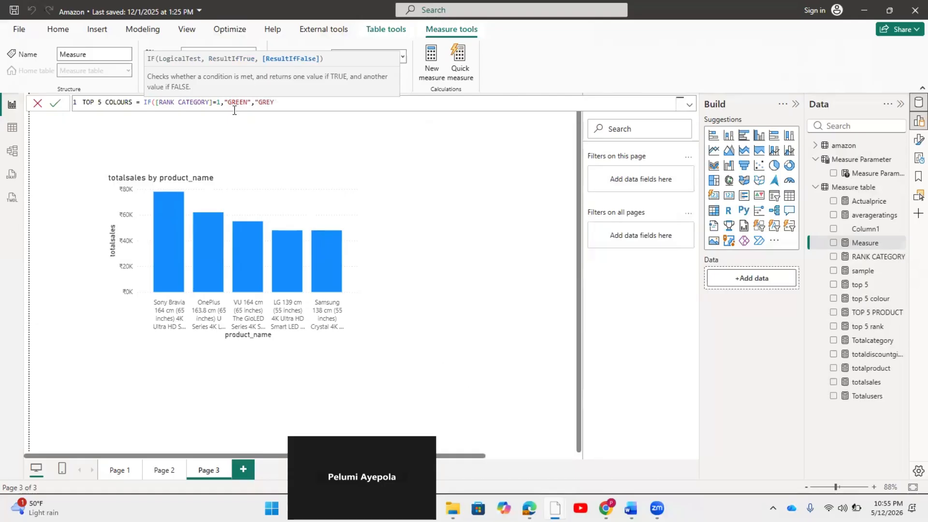
{"action": "type", "text": "\""}
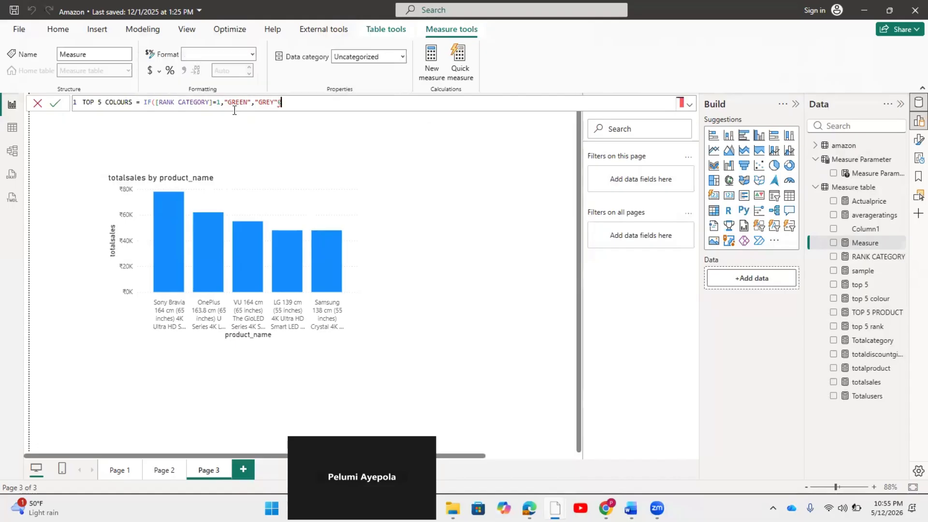
{"action": "key", "text": "Return"}
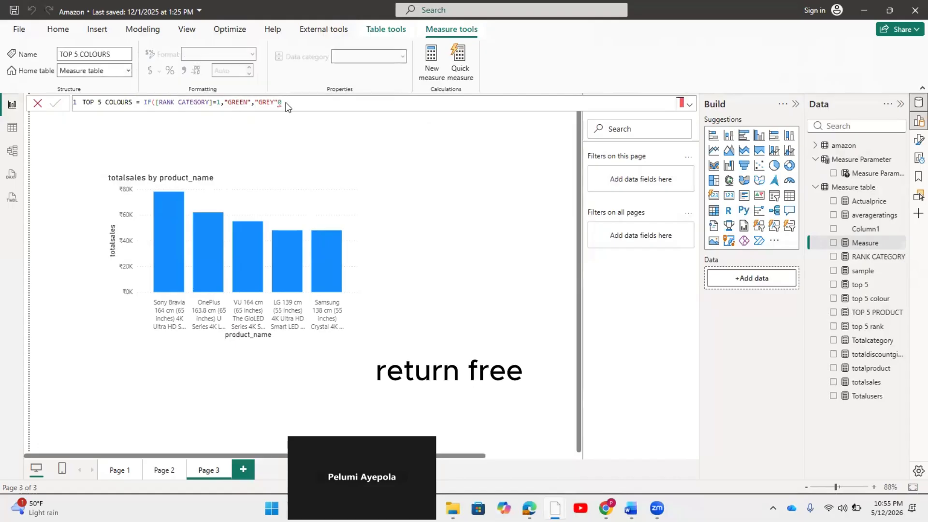
{"action": "key", "text": "BackSpace"}
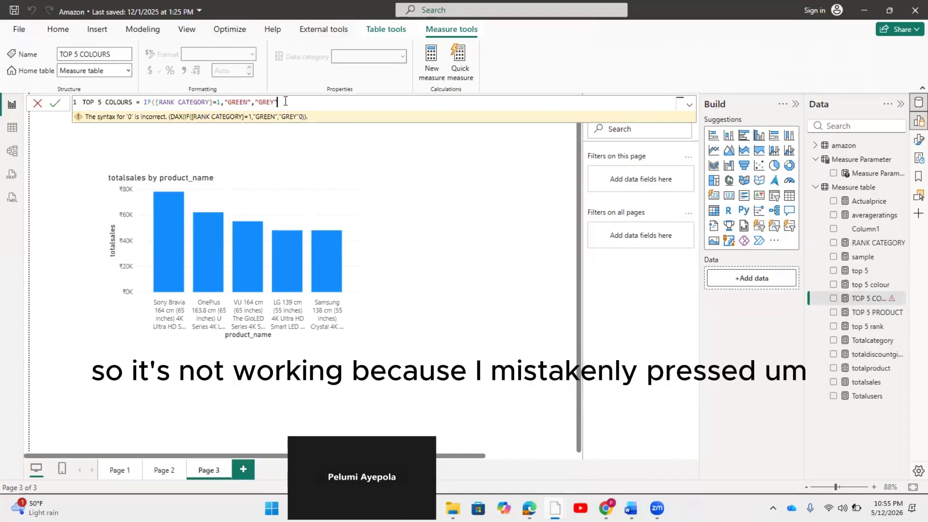
{"action": "type", "text": ")"}
{"action": "key", "text": "Return"}
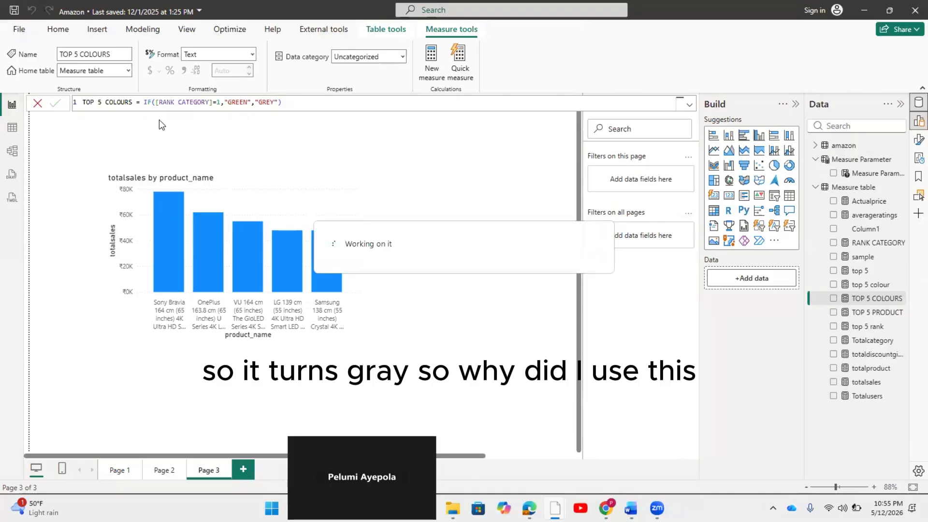
Review the RANK CATEGORY formula, the first bars of the chart, and the TOP 5 COLOURS formula
{"action": "left_click", "coordinate": [880, 243]}
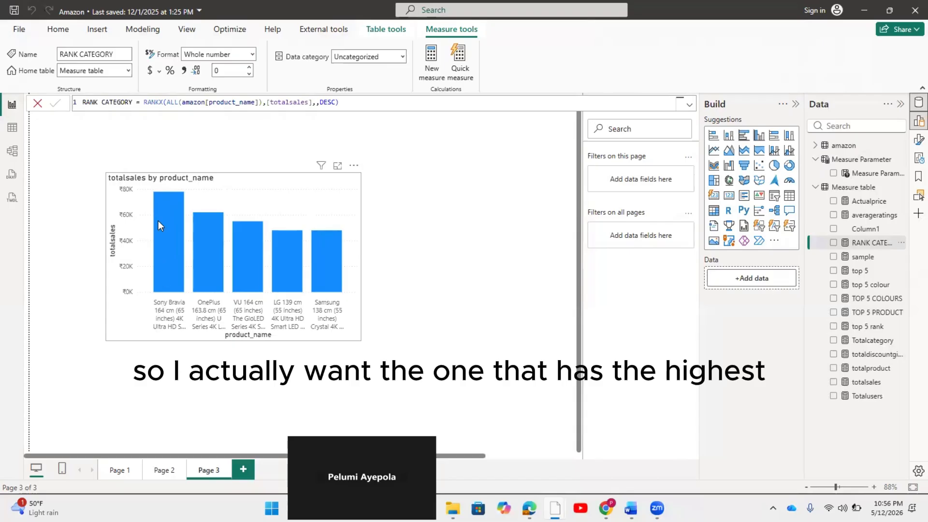
{"action": "mouse_move", "coordinate": [161, 218]}
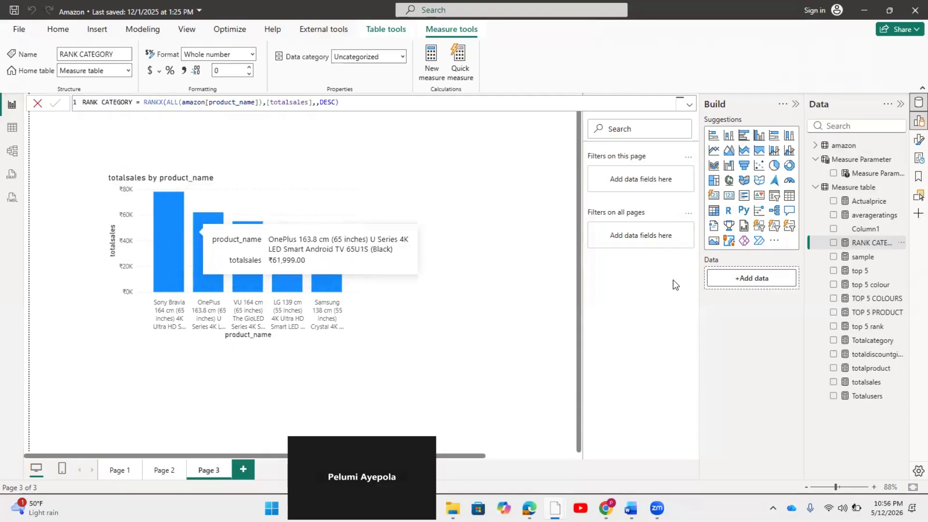
{"action": "double_click", "coordinate": [881, 299]}
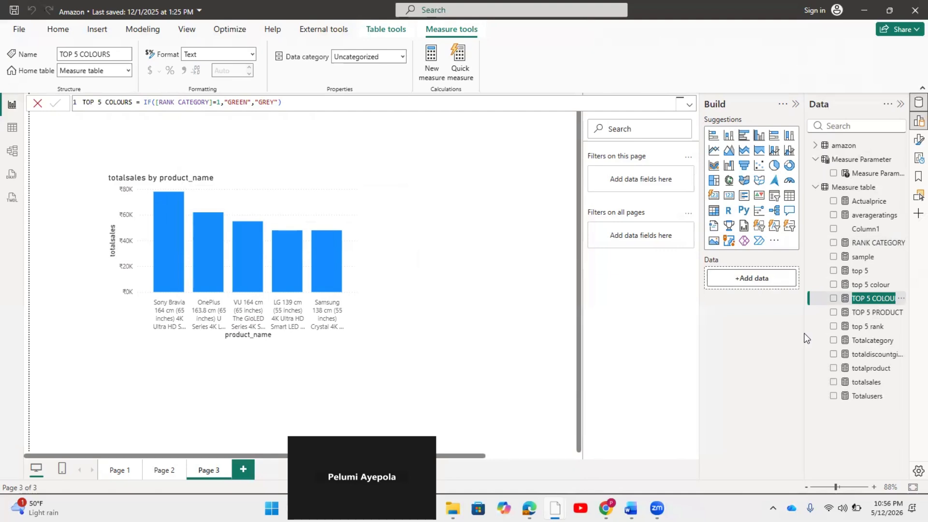
Open the conditional formatting settings for the column color of the totalsales by product_name chart
{"action": "left_click", "coordinate": [297, 187]}
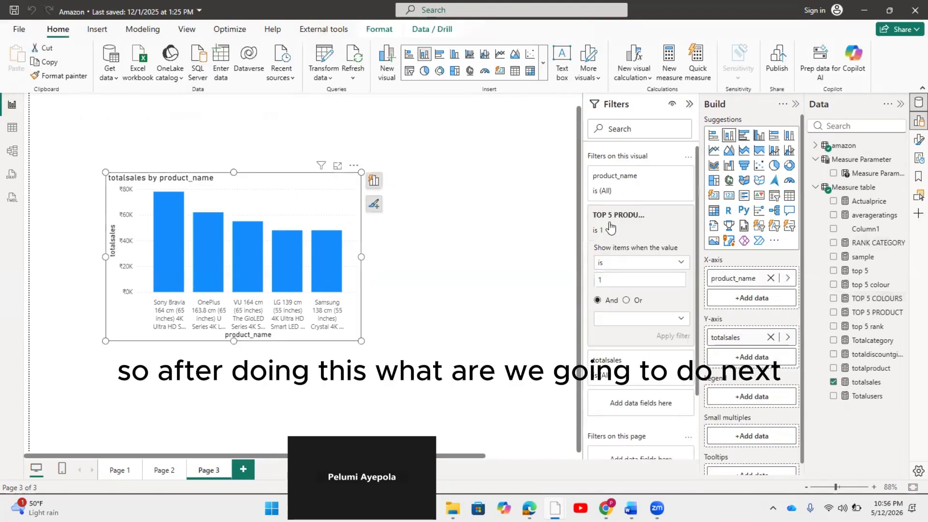
{"action": "left_click", "coordinate": [918, 141]}
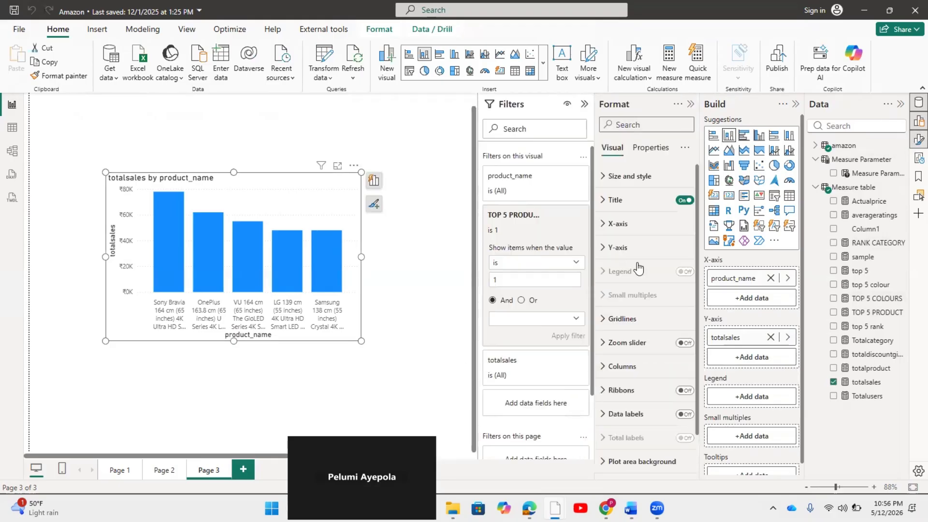
{"action": "scroll", "coordinate": [686, 320], "scroll_direction": "down", "scroll_amount": 1}
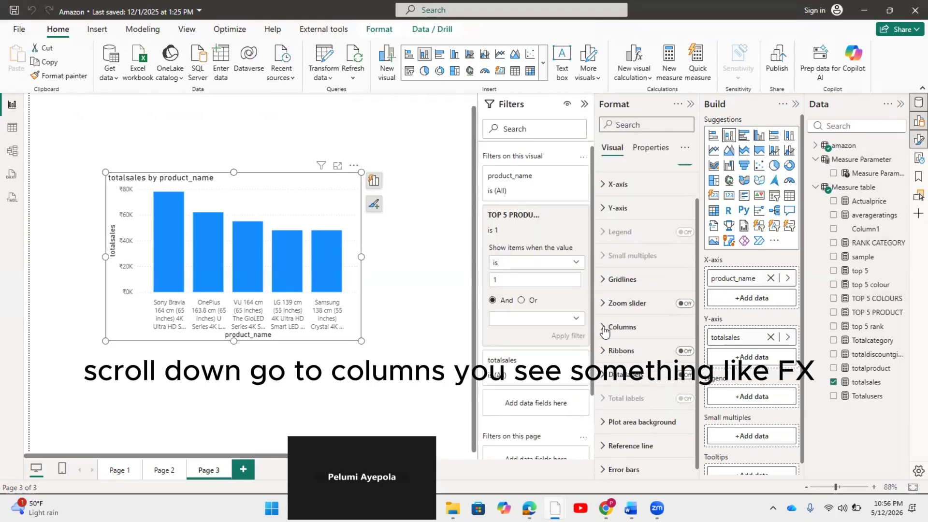
{"action": "left_click", "coordinate": [611, 328]}
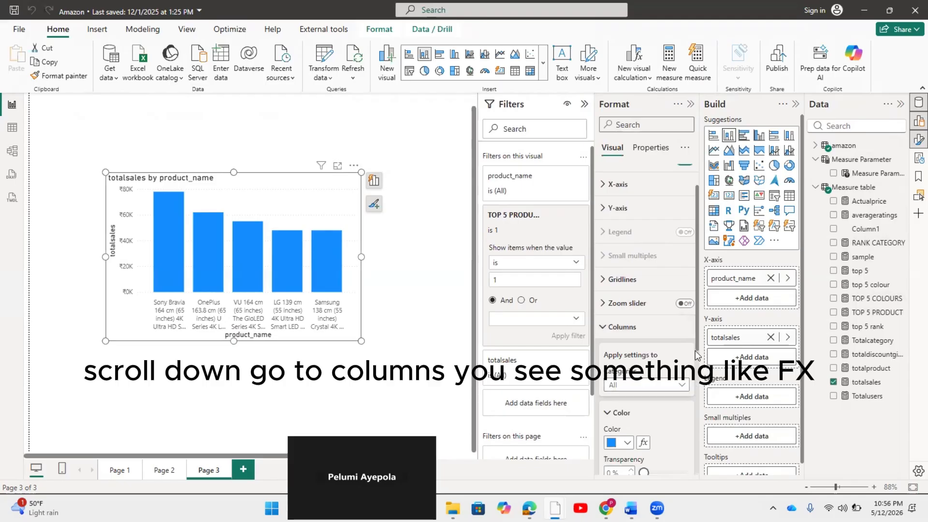
{"action": "scroll", "coordinate": [696, 402], "scroll_direction": "down", "scroll_amount": 1}
{"action": "scroll", "coordinate": [696, 401], "scroll_direction": "down", "scroll_amount": 3}
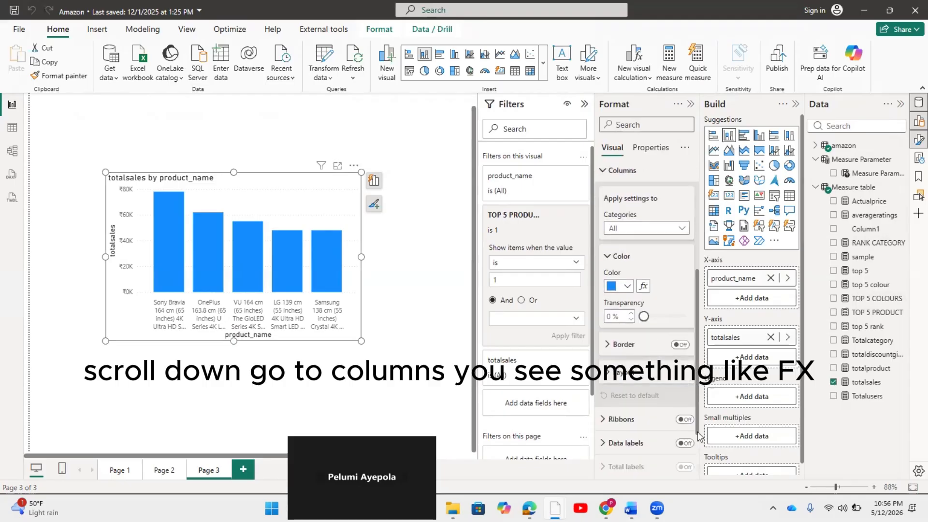
{"action": "left_click", "coordinate": [643, 287]}
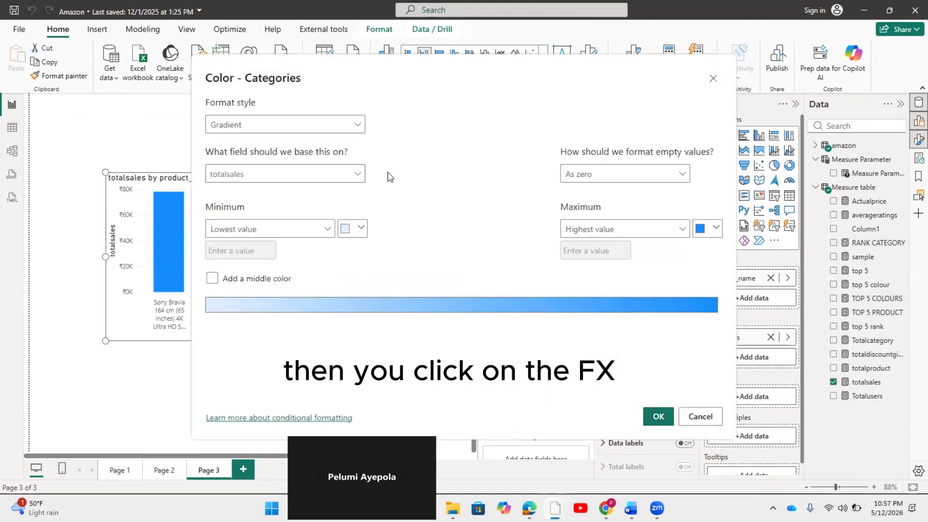
Set the column color's format style to Field value based on the TOP 5 COLOURS measure and apply it
{"action": "left_click", "coordinate": [352, 124]}
{"action": "left_click", "coordinate": [271, 180]}
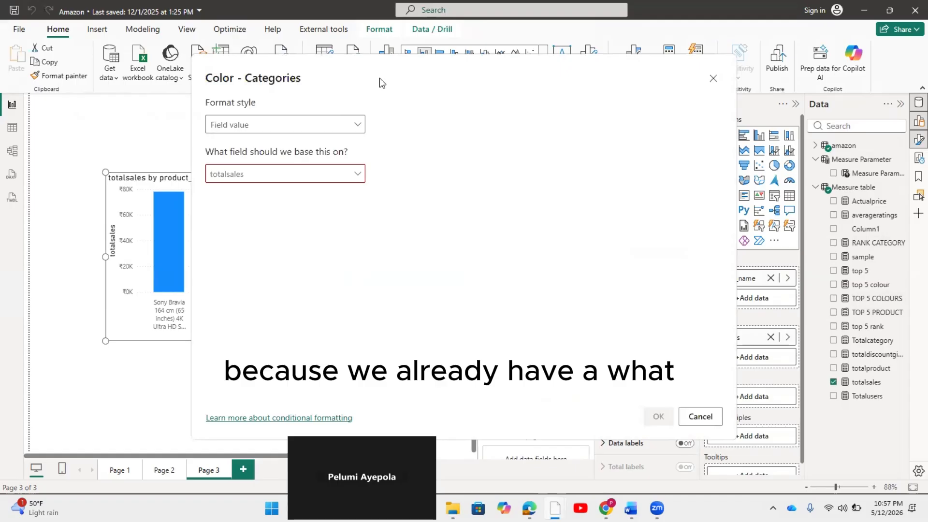
{"action": "left_click_drag", "start_coordinate": [379, 77], "coordinate": [474, 74]}
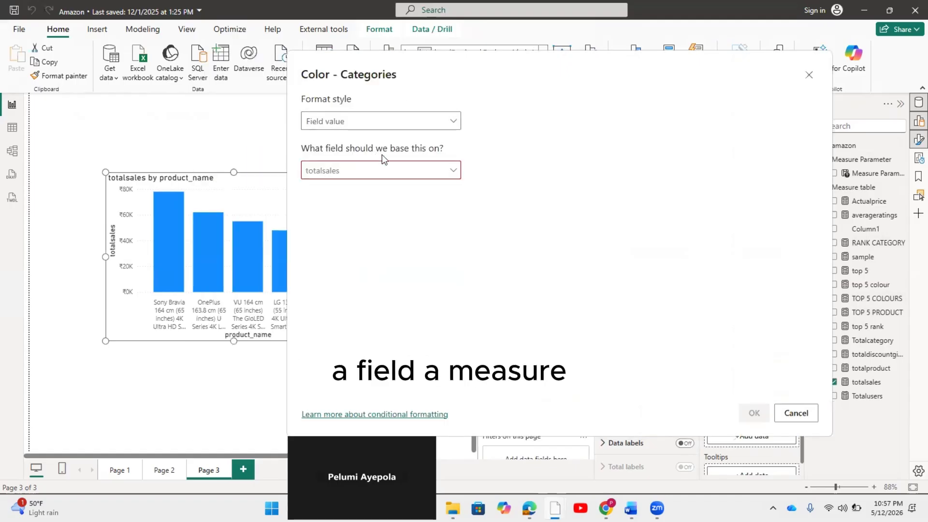
{"action": "left_click", "coordinate": [386, 170]}
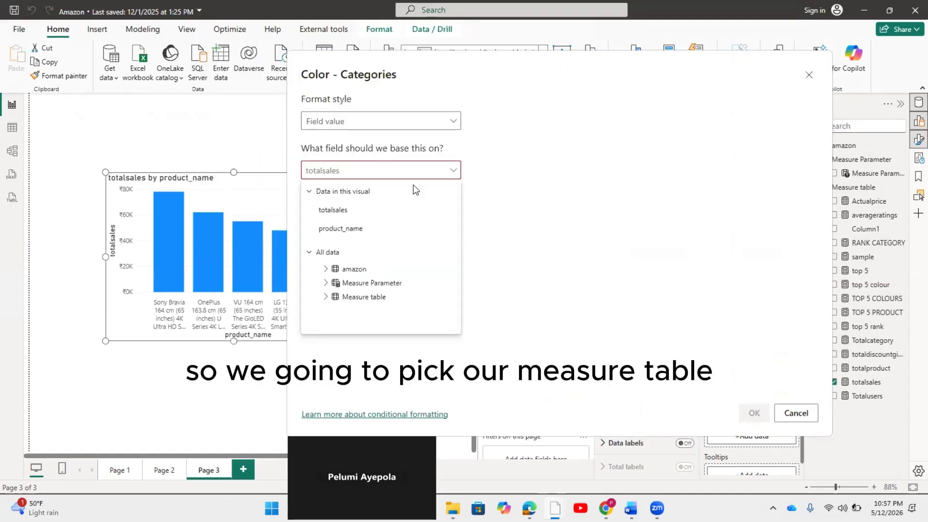
{"action": "left_click", "coordinate": [325, 296]}
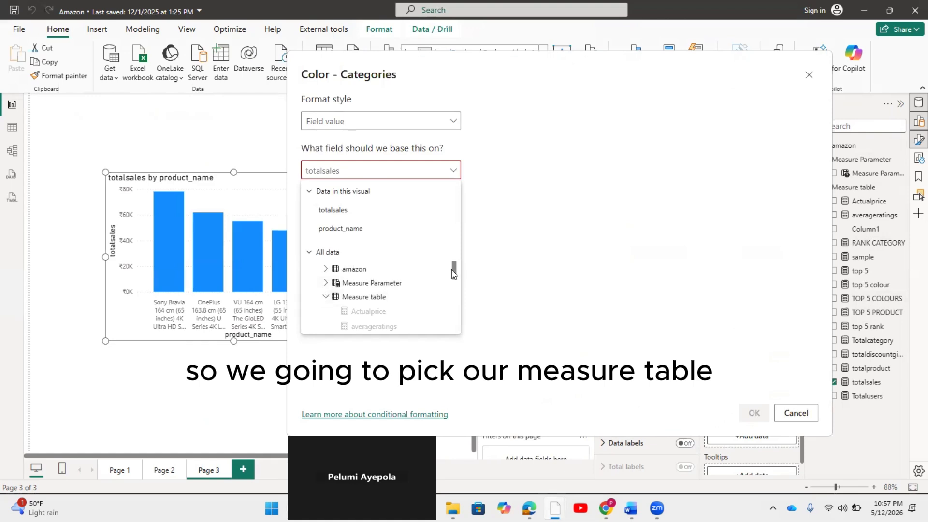
{"action": "left_click_drag", "start_coordinate": [452, 269], "coordinate": [452, 297]}
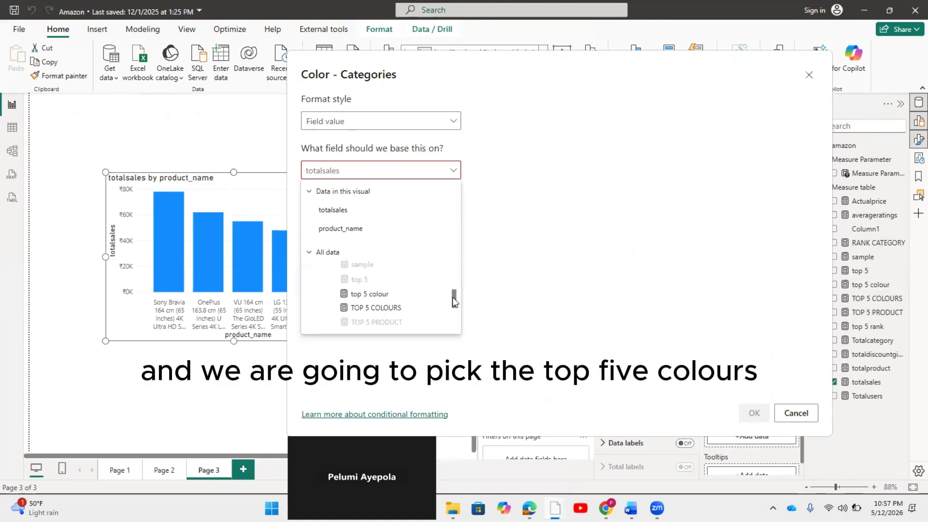
{"action": "left_click", "coordinate": [373, 307]}
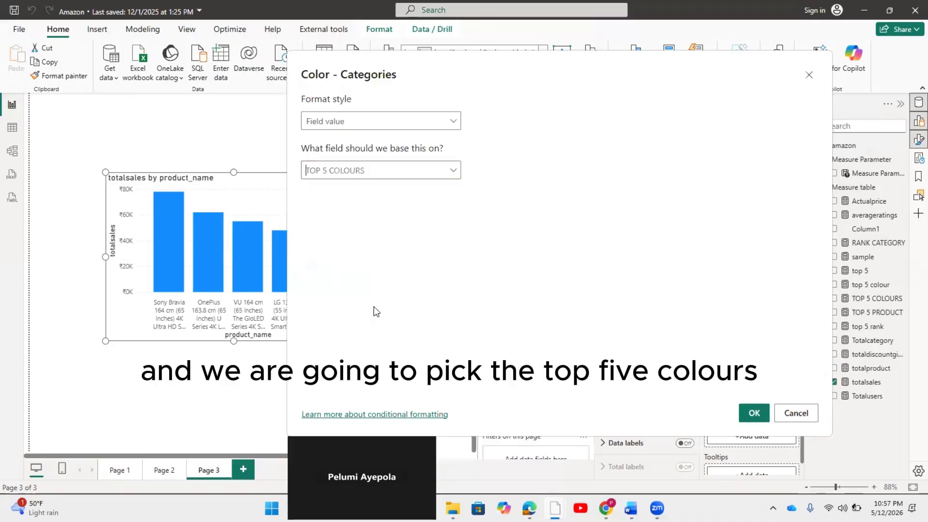
{"action": "left_click", "coordinate": [753, 415]}
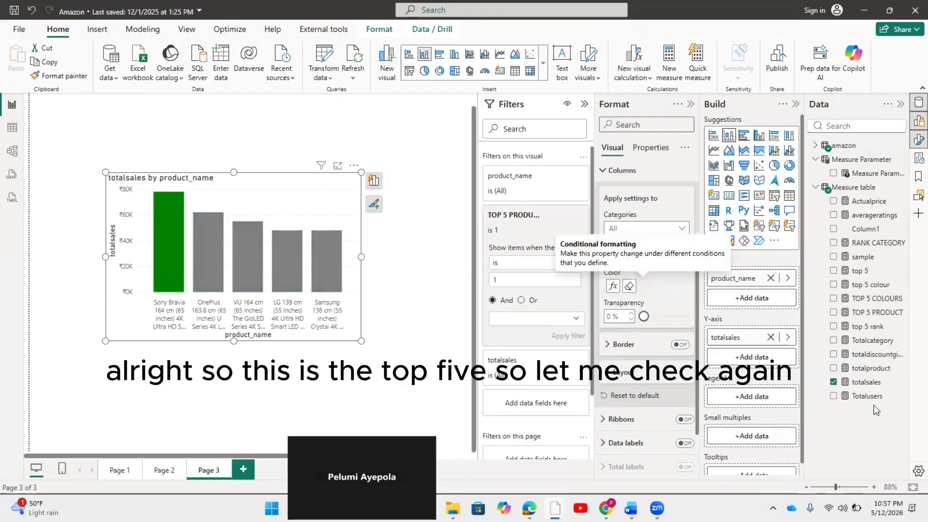
Change the TOP 5 COLOURS condition to [RANK CATEGORY]=2 and commit the formula
{"action": "left_click", "coordinate": [874, 299]}
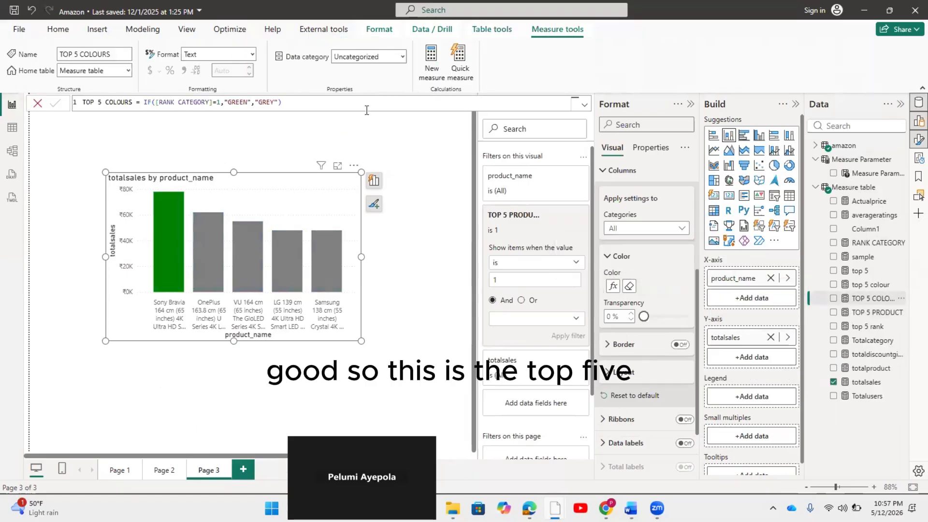
{"action": "left_click", "coordinate": [220, 102]}
{"action": "key", "text": "BackSpace"}
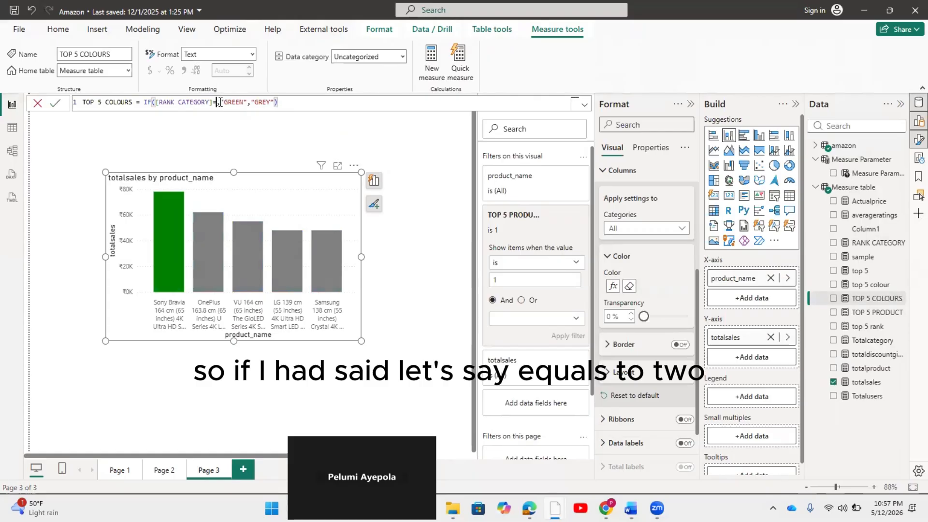
{"action": "type", "text": "2"}
{"action": "key", "text": "Return"}
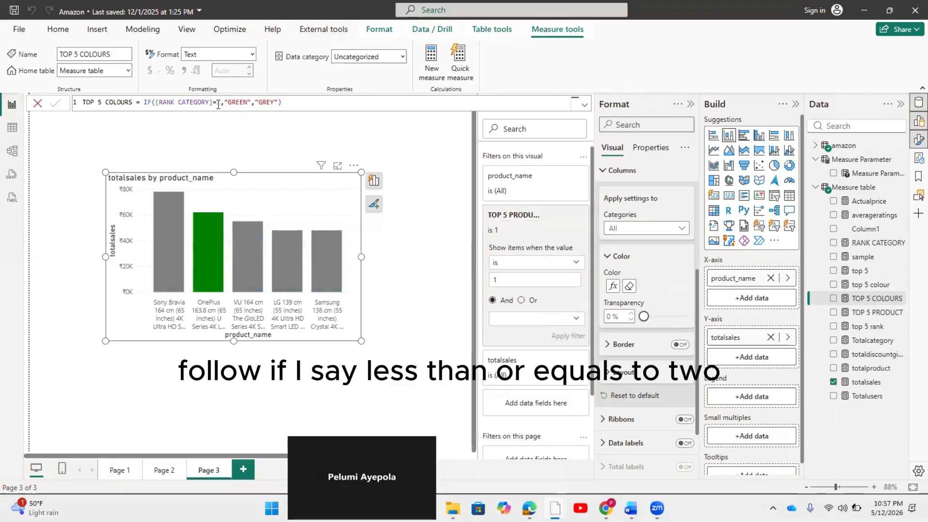
Change the TOP 5 COLOURS condition to [RANK CATEGORY]<=2 and commit the formula
{"action": "left_click", "coordinate": [218, 103]}
{"action": "key", "text": "BackSpace"}
{"action": "type", "text": "<"}
{"action": "type", "text": "="}
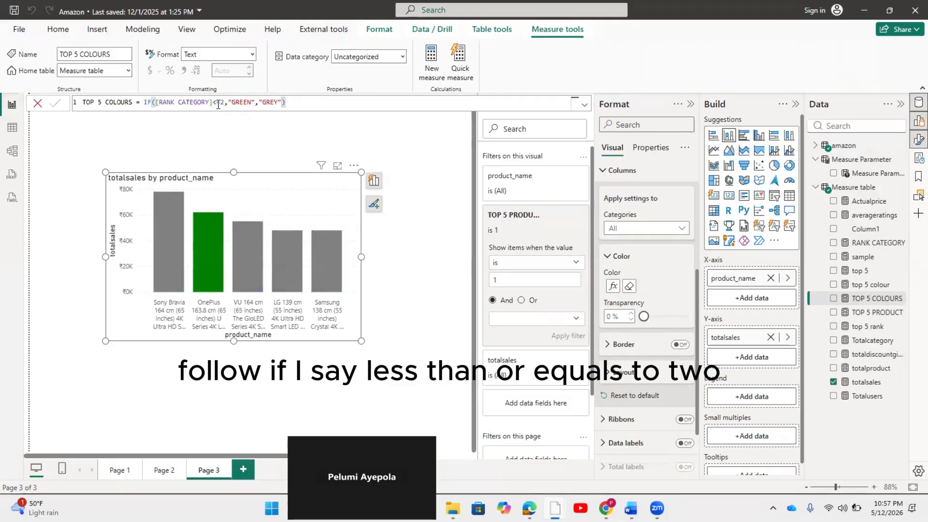
{"action": "key", "text": "Return"}
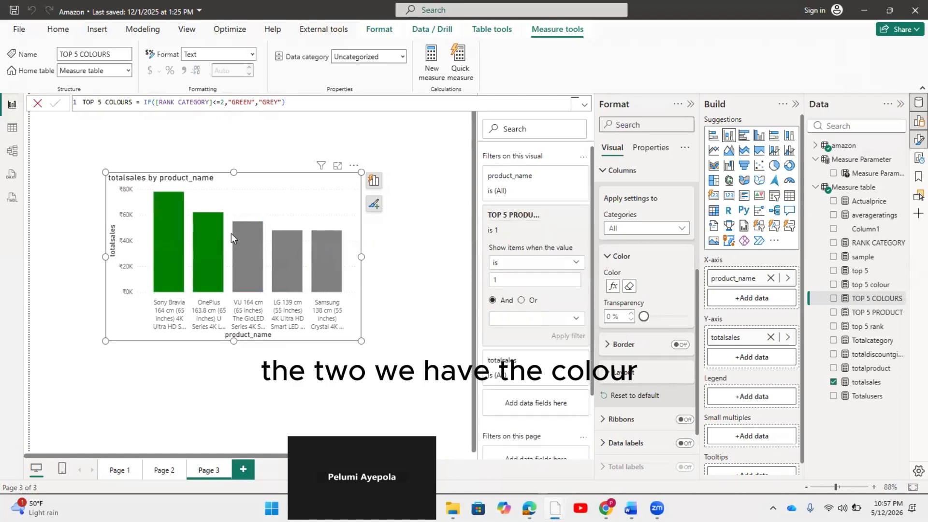
Set the TOP 5 COLOURS condition back to [RANK CATEGORY]=1 and commit the formula
{"action": "double_click", "coordinate": [225, 106]}
{"action": "key", "text": "BackSpace"}
{"action": "key", "text": "BackSpace"}
{"action": "key", "text": "BackSpace"}
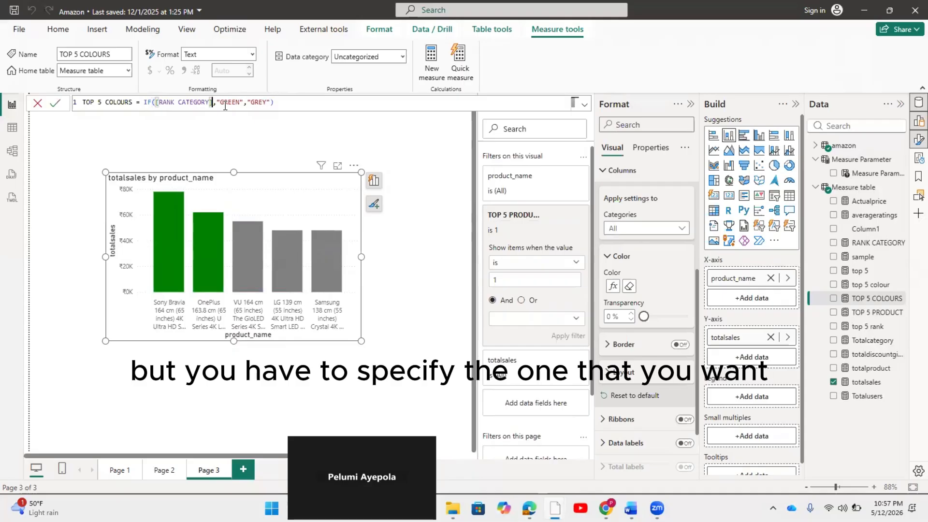
{"action": "type", "text": "=1"}
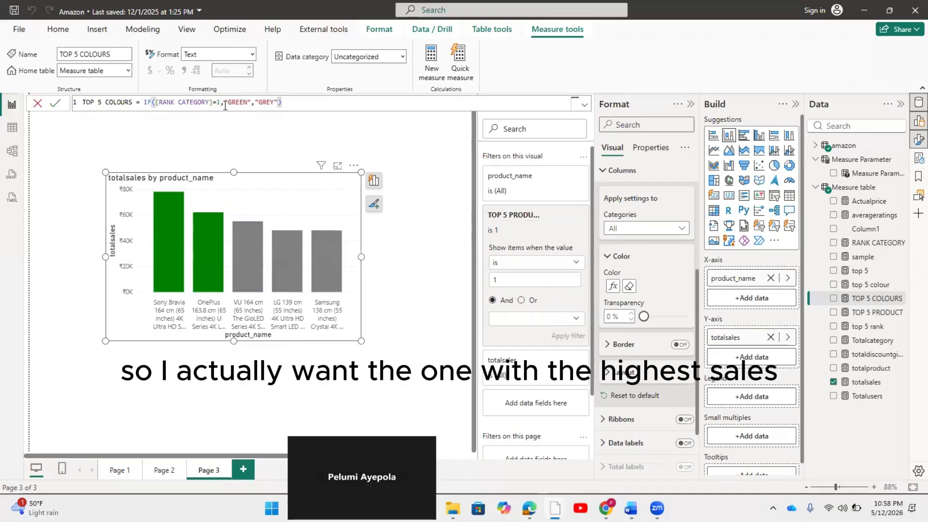
{"action": "key", "text": "Return"}
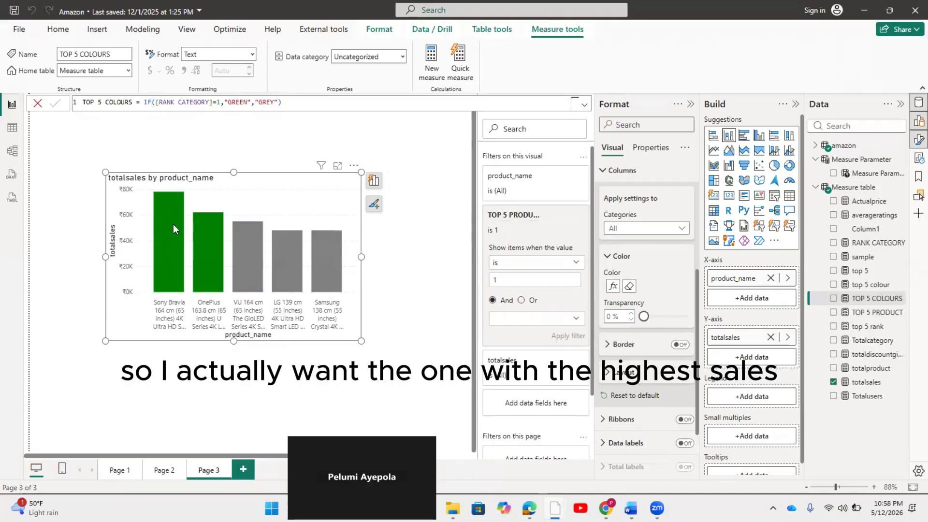